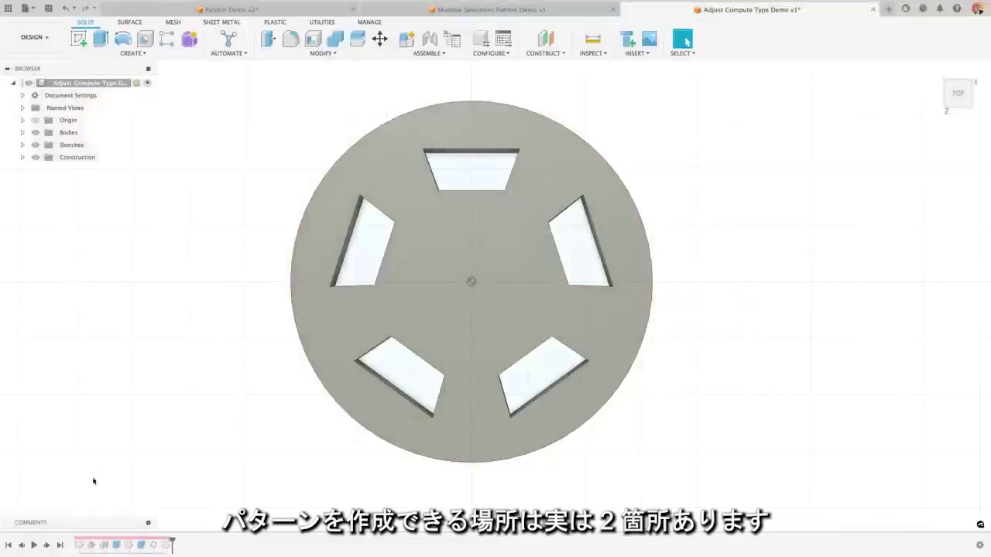
# Show the CREATE Pattern types: Rectangular, Circular, Pattern on Path and Geometric Pattern
pyautogui.click(137, 56)
pyautogui.moveTo(109, 275)
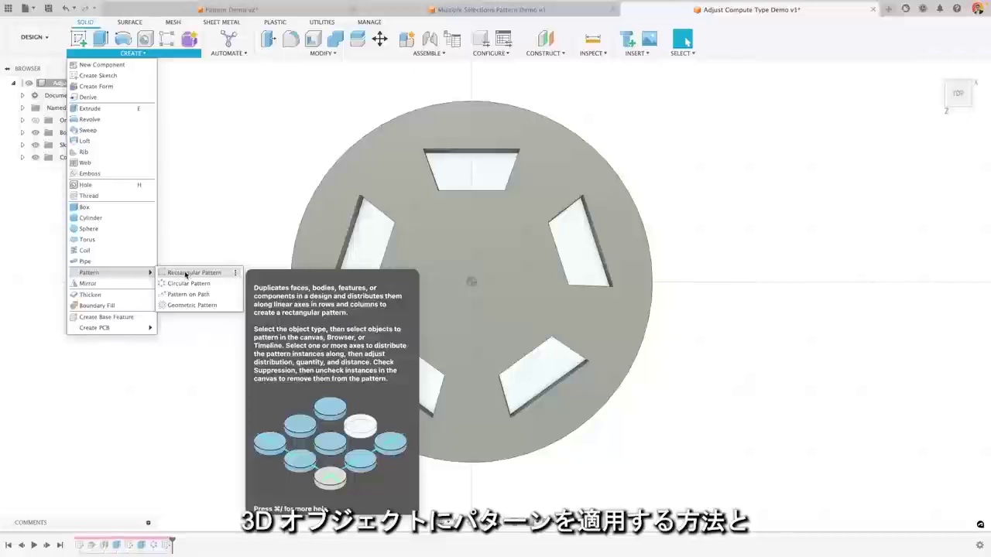
# Start a sketch on the disc face, review its Circular and Rectangular Pattern options, then finish it
pyautogui.click(210, 243)
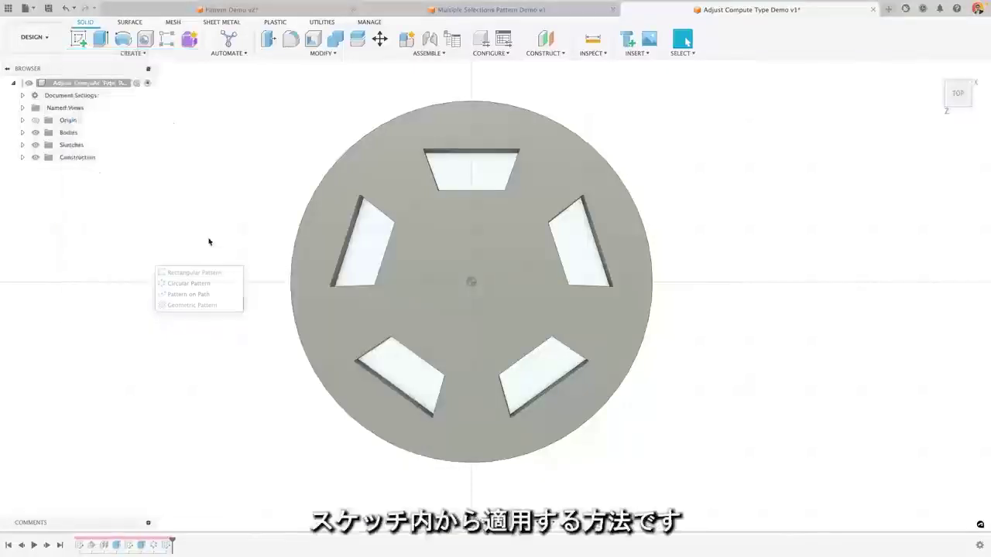
pyautogui.click(78, 39)
pyautogui.click(395, 222)
pyautogui.click(132, 53)
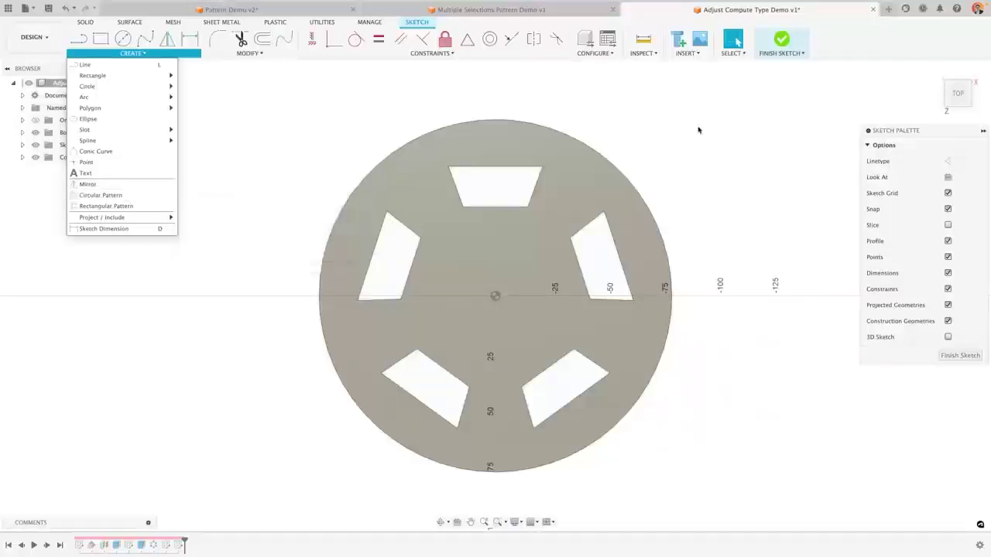
pyautogui.click(782, 40)
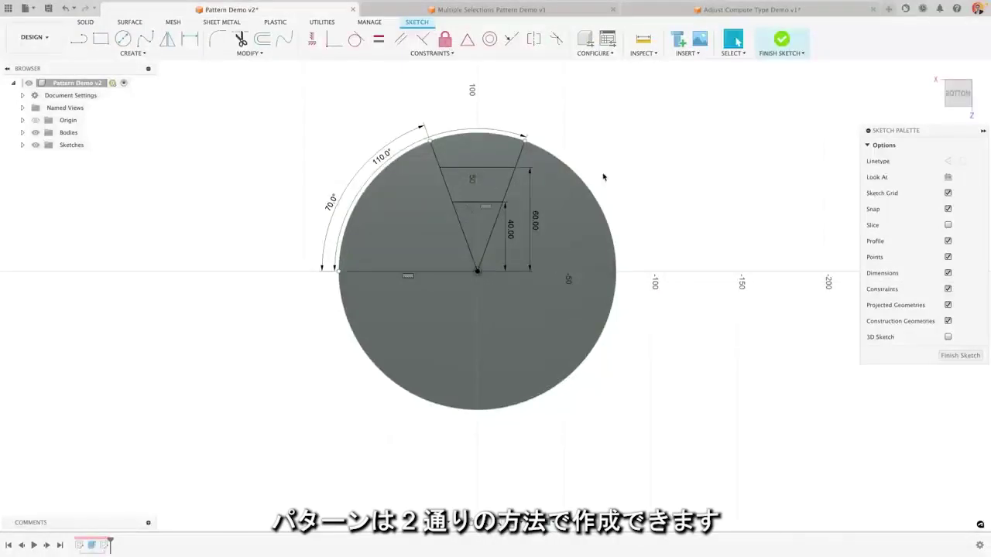
# Circular-pattern the wedge lines about the disc centre with quantity 4
pyautogui.click(141, 56)
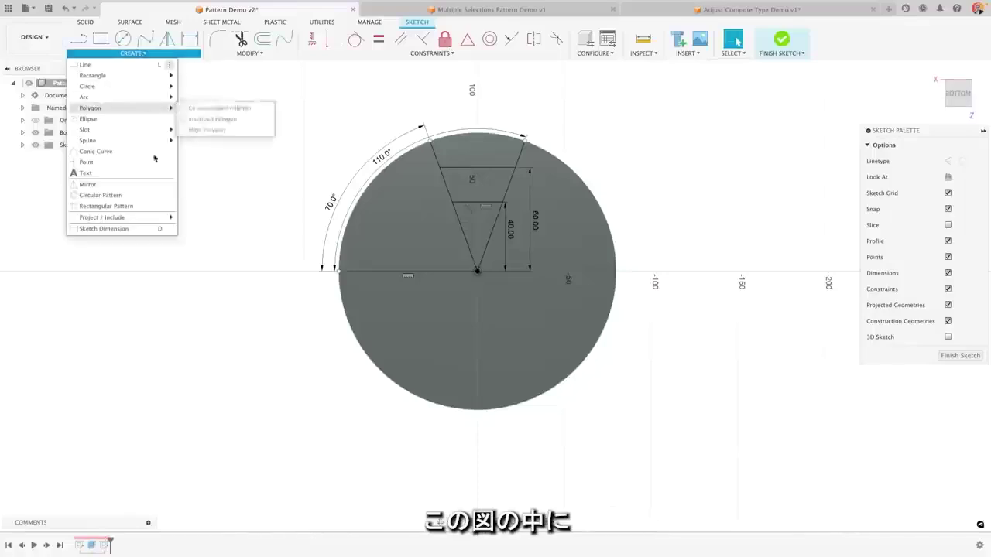
pyautogui.click(118, 197)
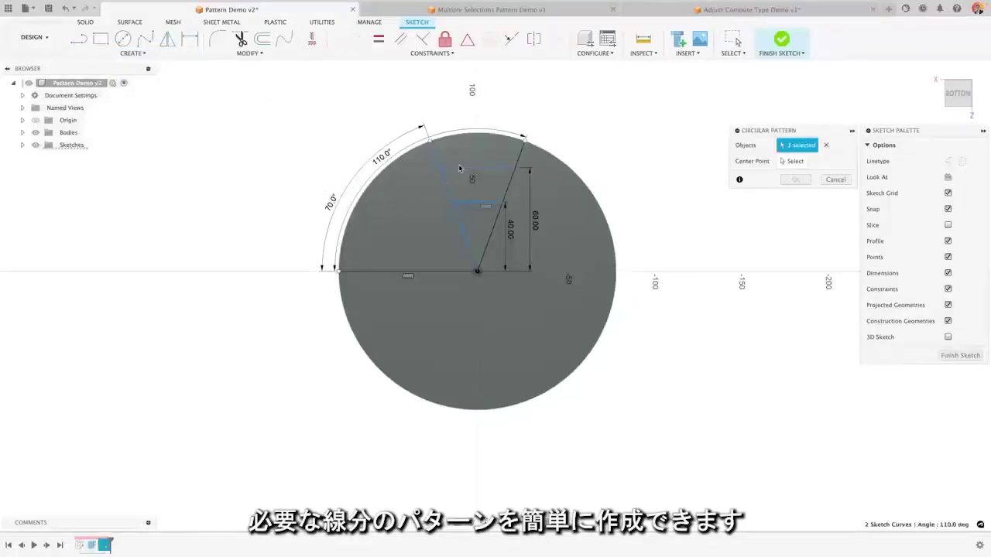
pyautogui.click(517, 162)
pyautogui.click(792, 161)
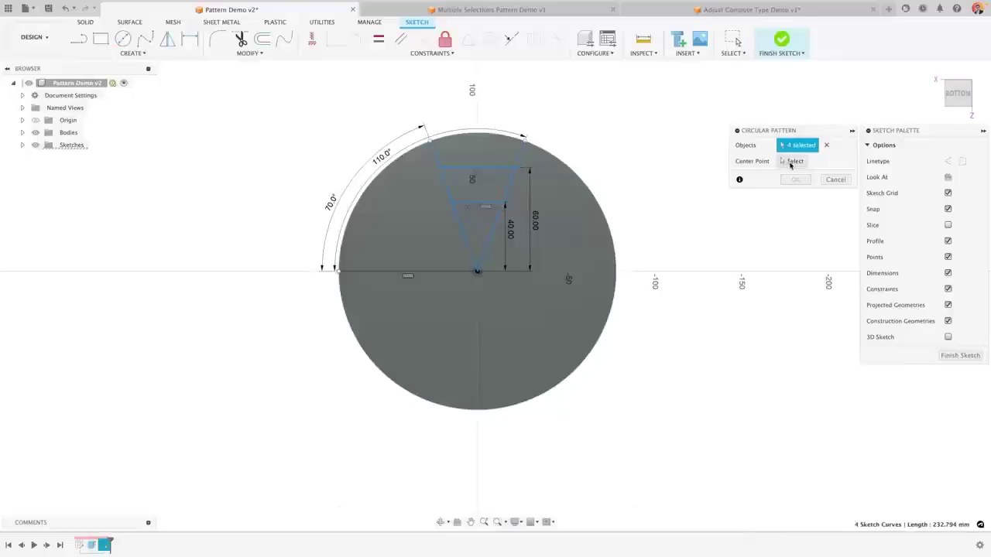
pyautogui.click(478, 272)
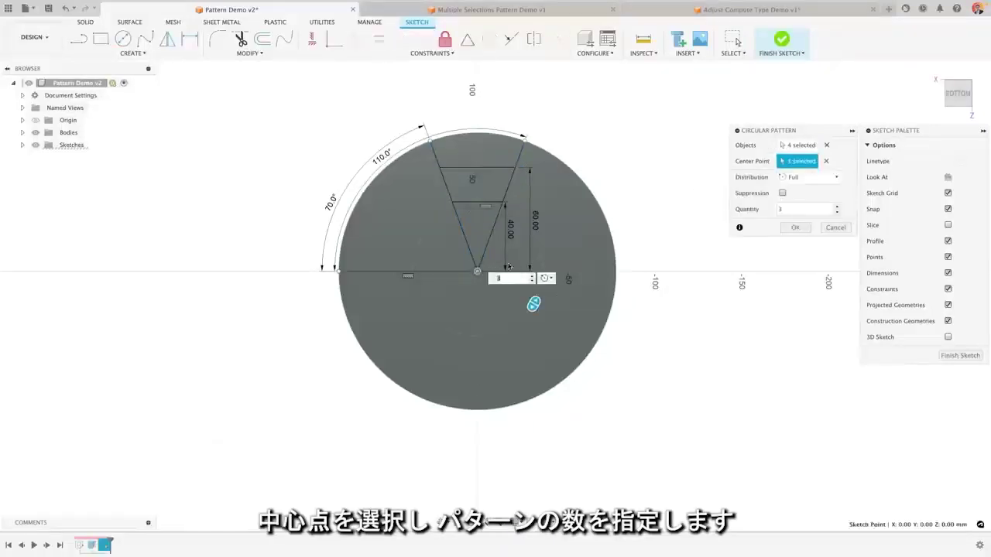
pyautogui.write('4')
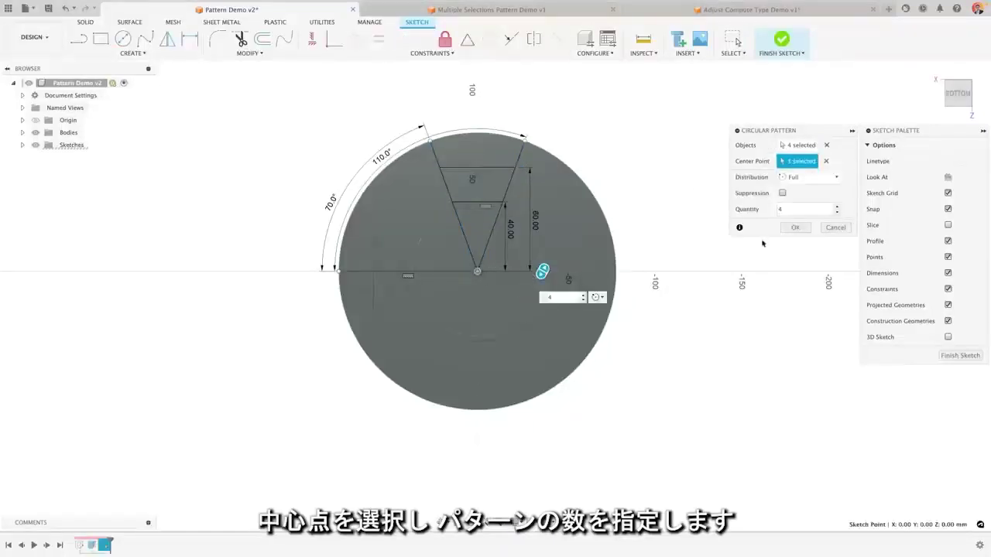
pyautogui.click(796, 229)
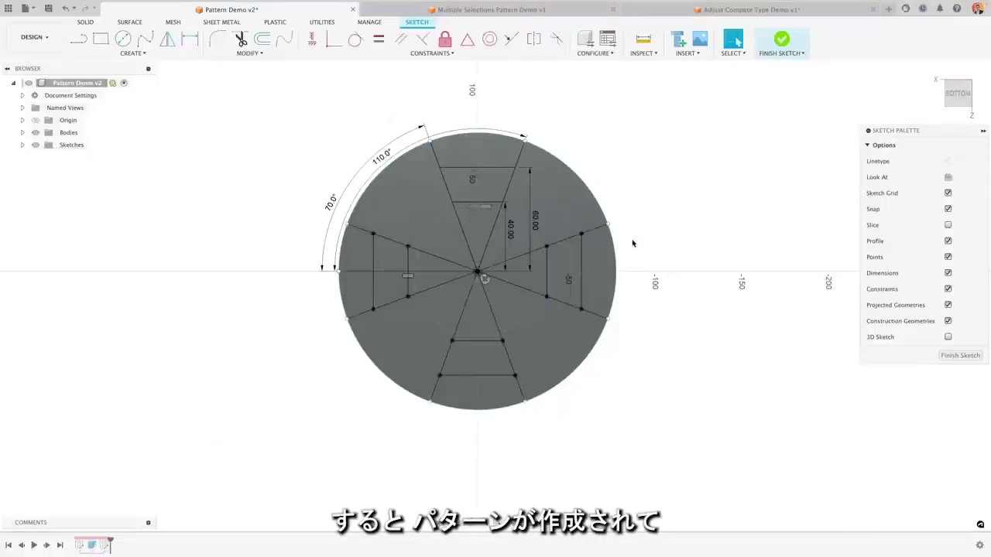
# Finish the sketch and extrude-cut the four trapezoid profiles through the disc with extent All
pyautogui.click(960, 356)
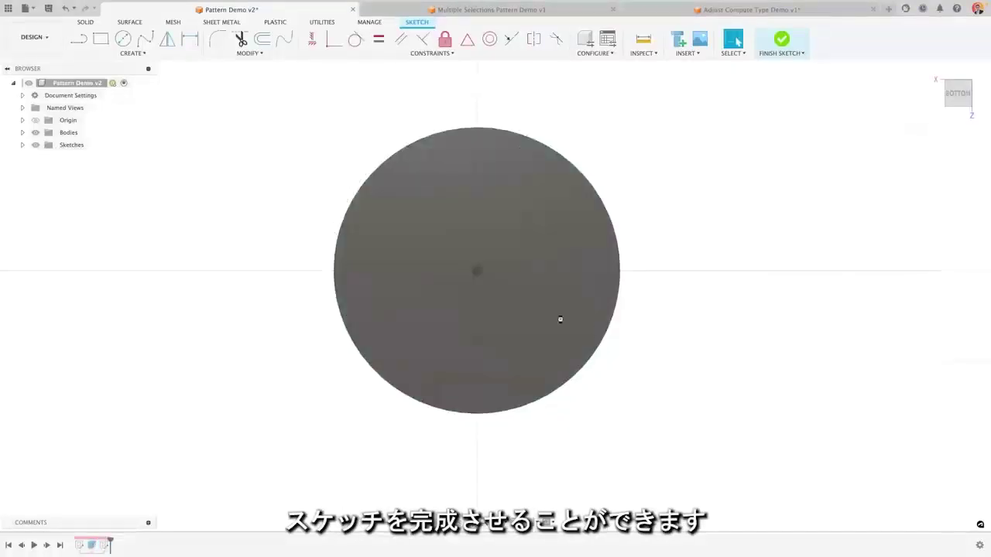
pyautogui.click(101, 39)
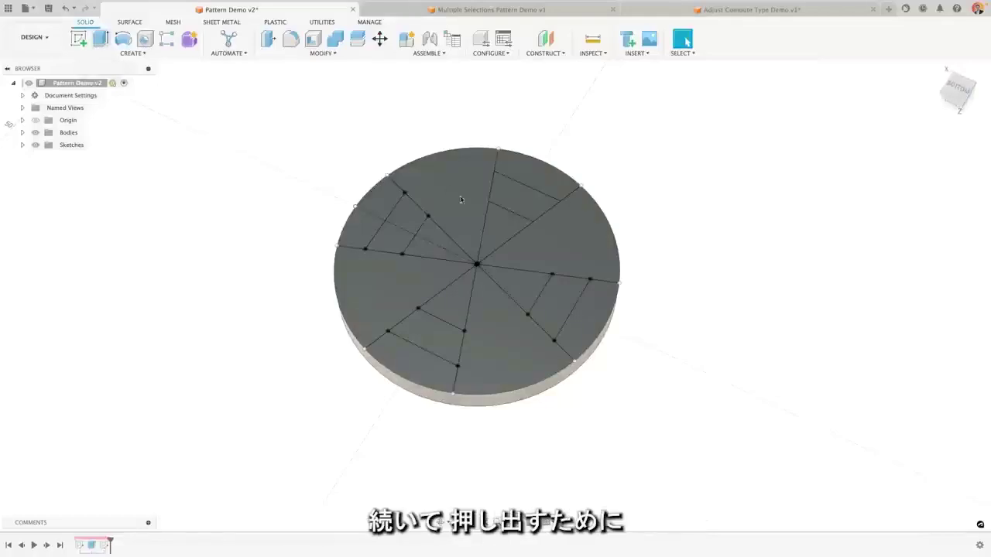
pyautogui.click(519, 189)
pyautogui.click(398, 224)
pyautogui.click(428, 336)
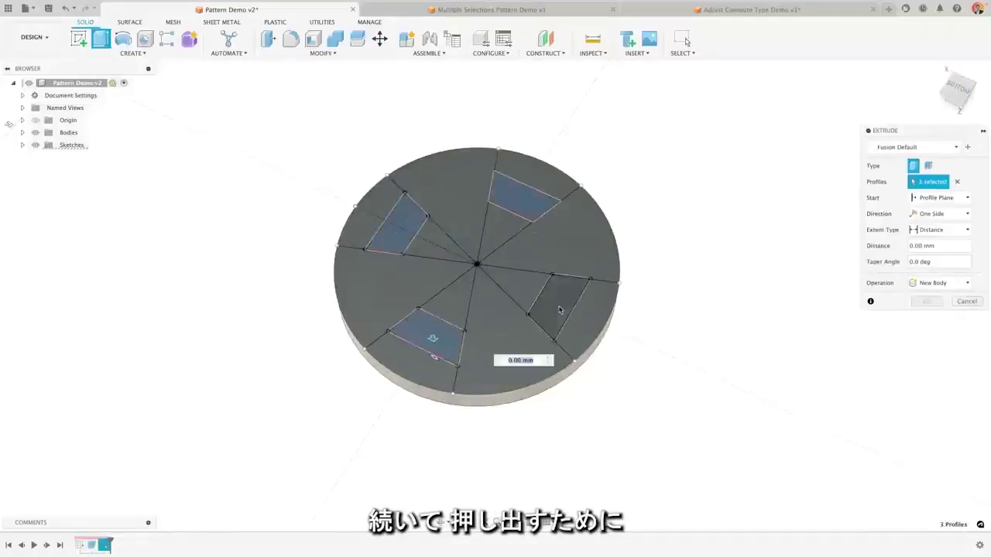
pyautogui.click(557, 304)
pyautogui.keyDown('shift'); pyautogui.moveTo(557, 304); pyautogui.dragTo(573, 278, button='middle'); pyautogui.keyUp('shift')
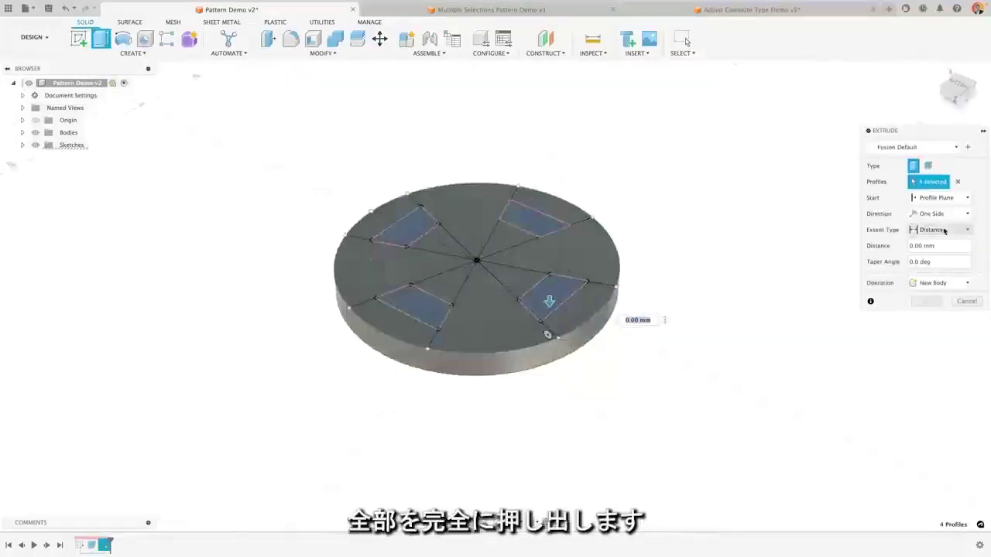
pyautogui.click(939, 230)
pyautogui.click(924, 265)
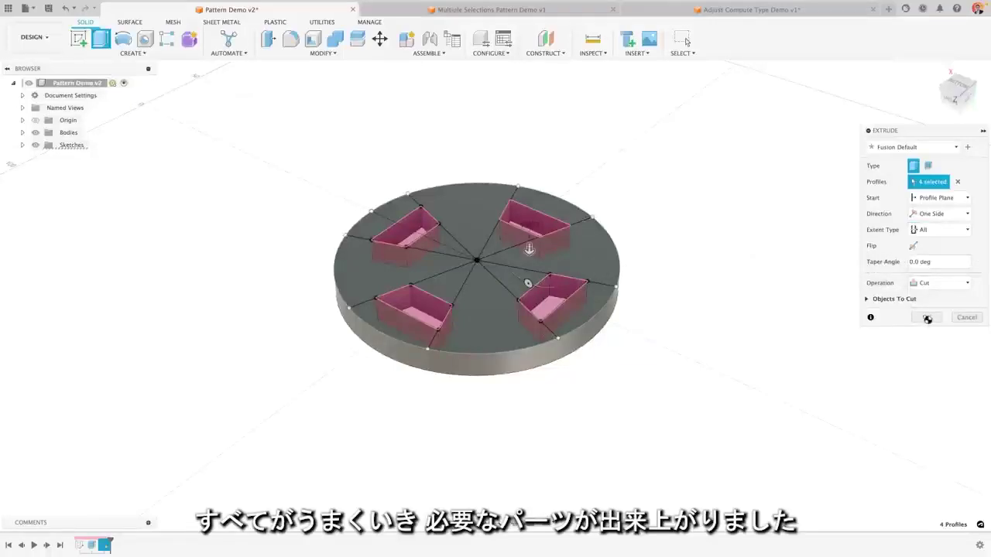
pyautogui.click(928, 318)
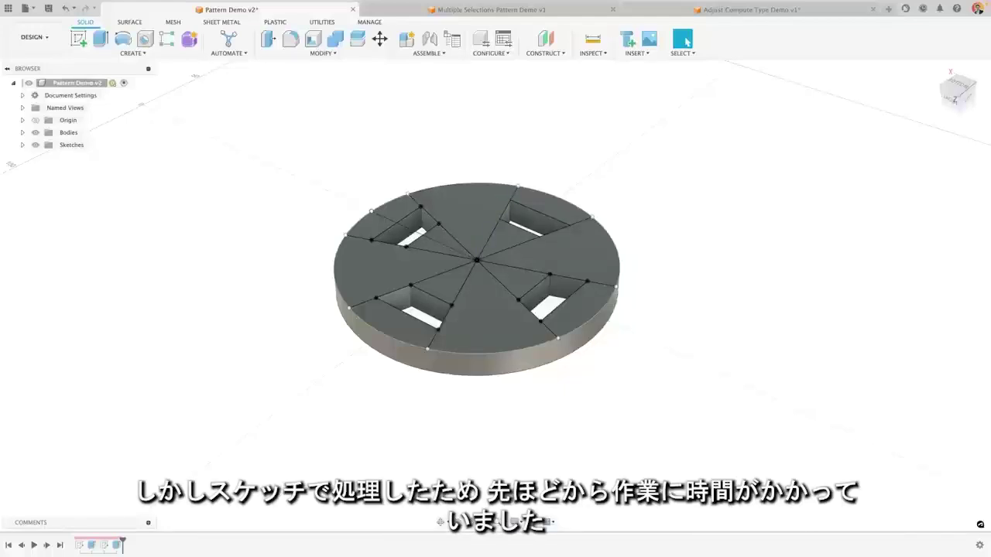
# Review the slot cut's Extrude settings, close them, and switch to Multiple Selections Pattern Demo v1
pyautogui.rightClick(116, 546)
pyautogui.click(139, 430)
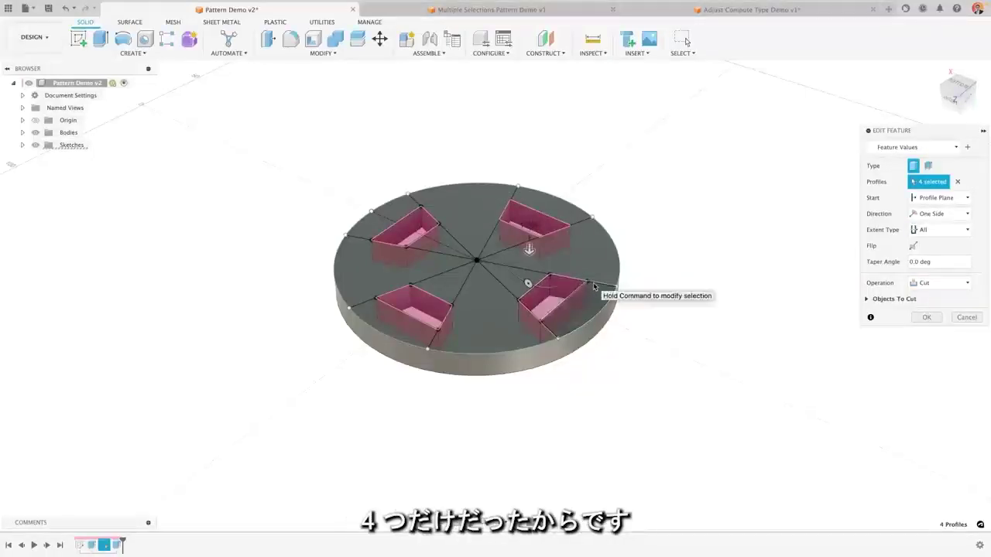
pyautogui.click(980, 318)
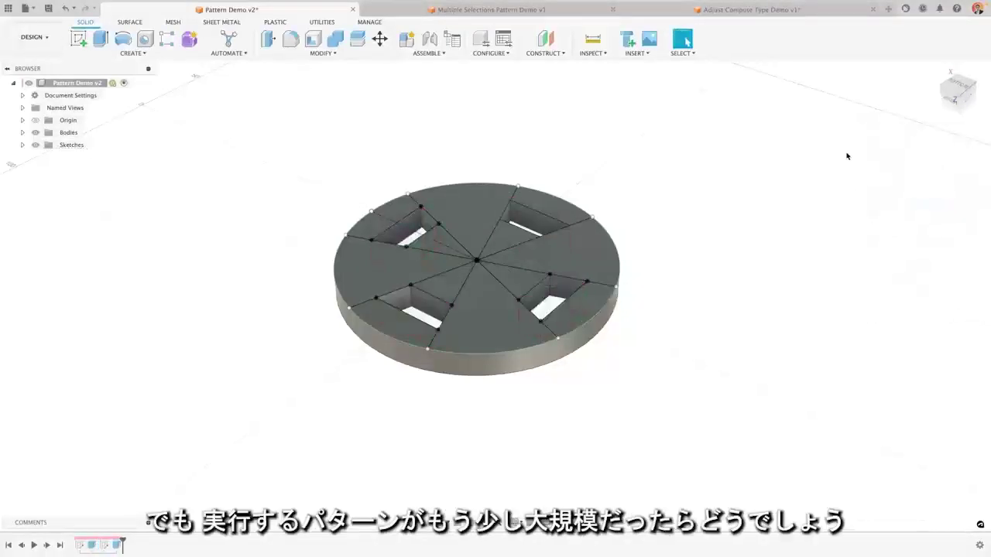
pyautogui.click(489, 10)
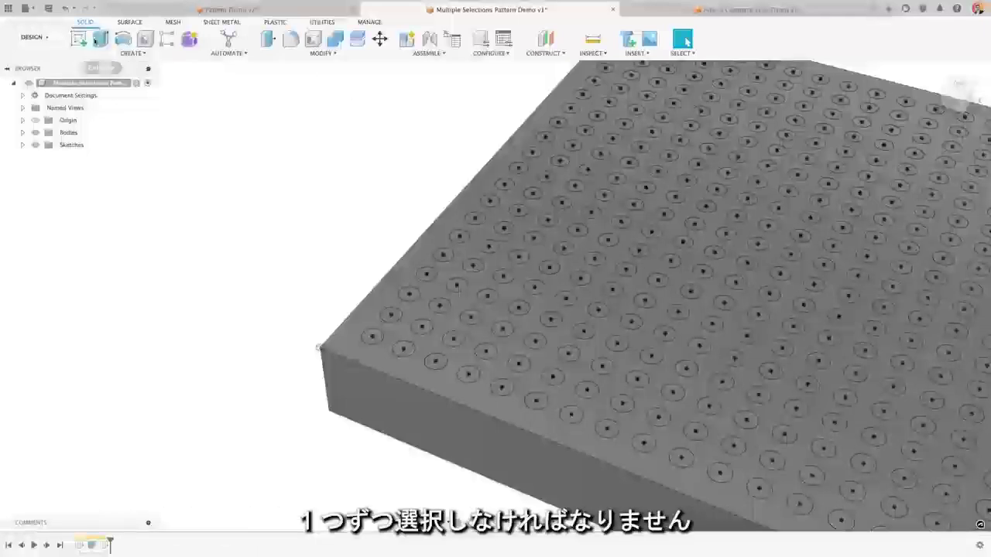
# Begin an extrusion selecting nine hole profiles one by one along the plate edge
pyautogui.click(100, 39)
pyautogui.click(373, 336)
pyautogui.click(392, 315)
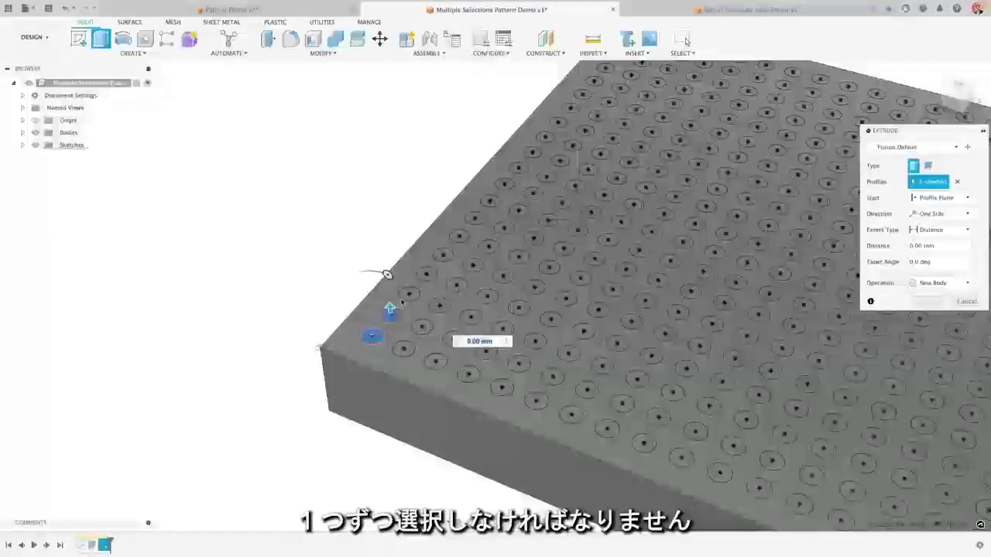
pyautogui.click(408, 290)
pyautogui.click(408, 251)
pyautogui.click(425, 232)
pyautogui.click(443, 213)
pyautogui.click(458, 194)
pyautogui.click(472, 178)
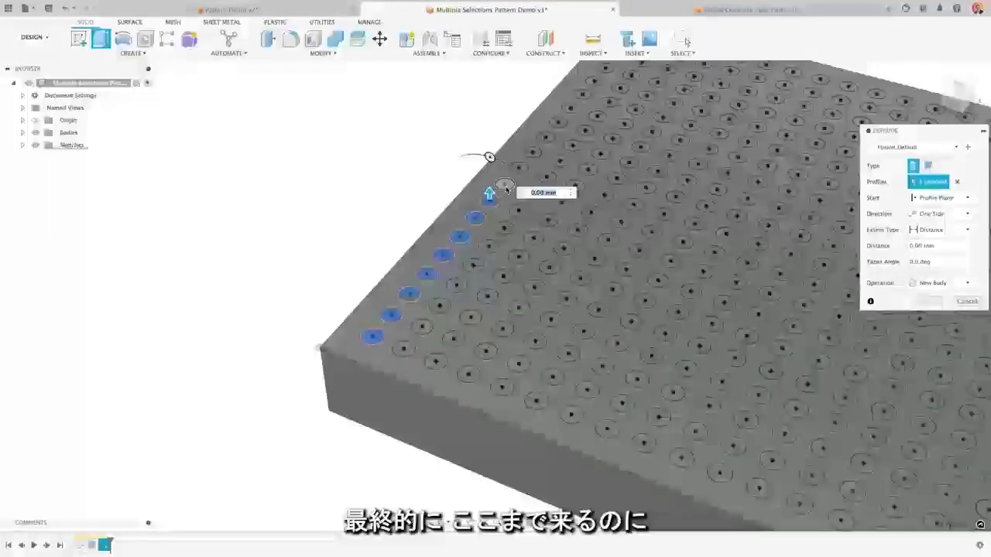
pyautogui.click(487, 156)
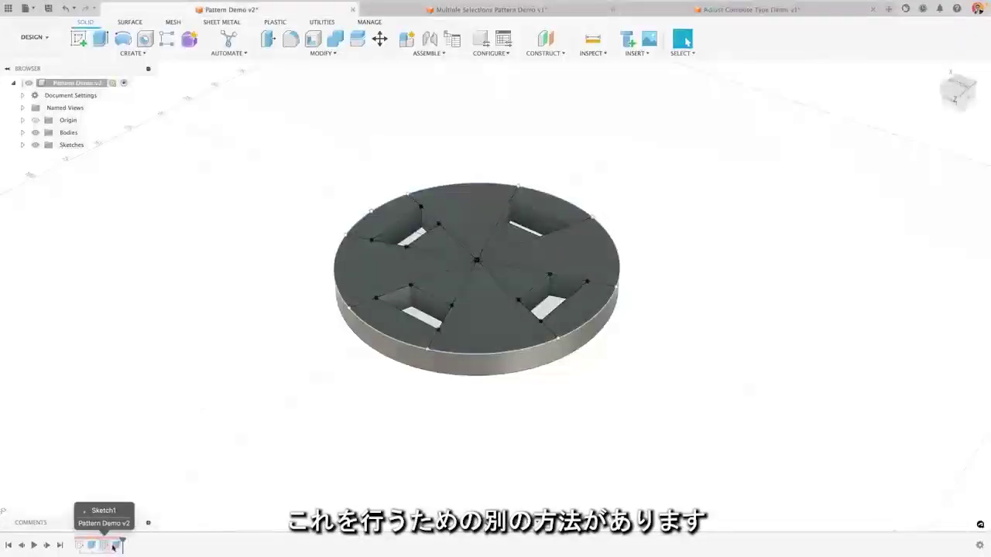
# Delete the four-slot cut and cut only the upper-right trapezoid through the disc (extent All)
pyautogui.rightClick(116, 545)
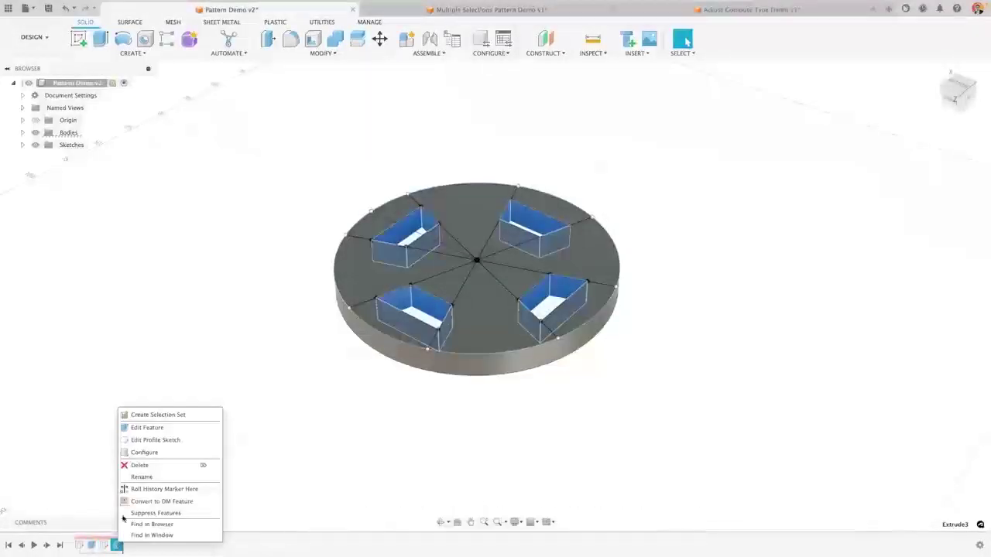
pyautogui.click(140, 466)
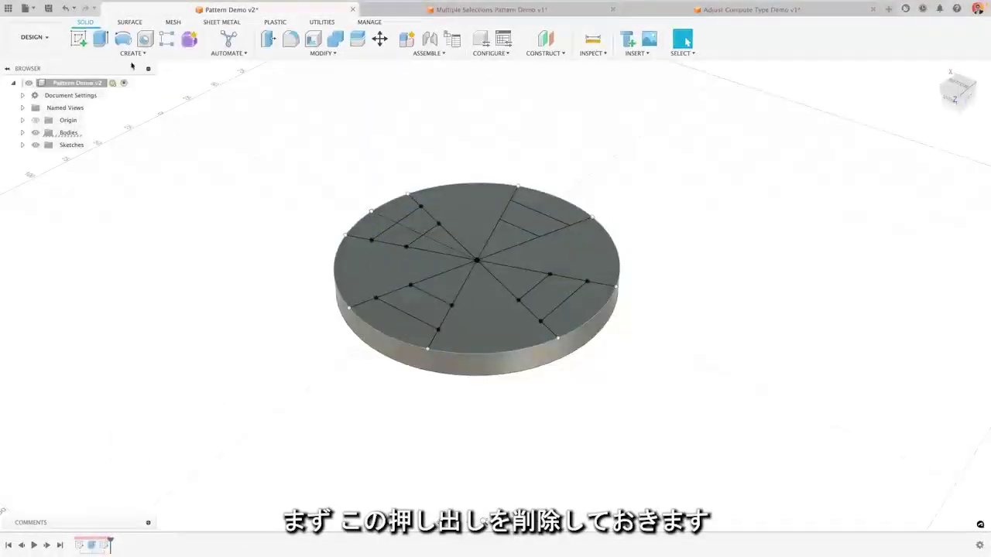
pyautogui.click(101, 39)
pyautogui.click(530, 226)
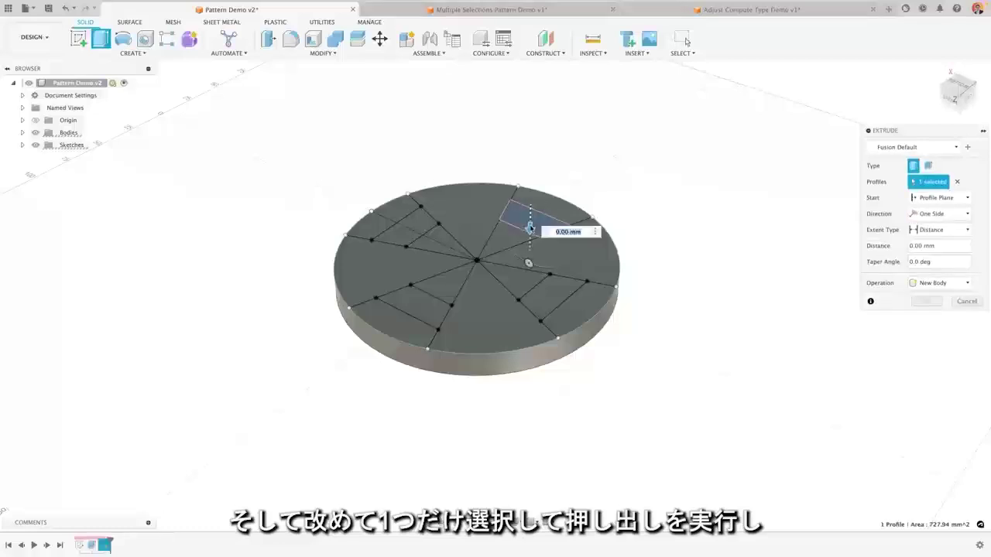
pyautogui.moveTo(530, 227); pyautogui.dragTo(529, 248)
pyautogui.click(939, 230)
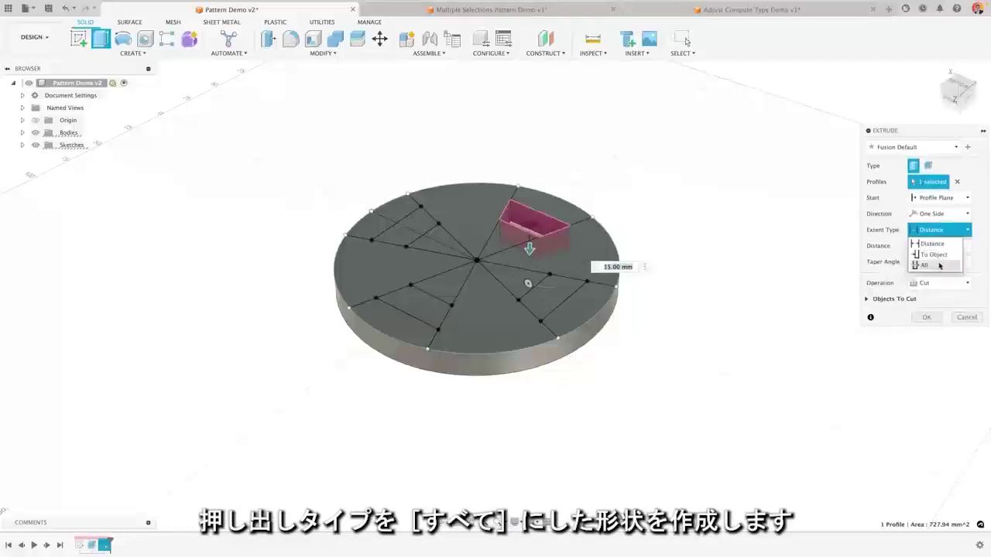
pyautogui.click(939, 265)
pyautogui.click(927, 318)
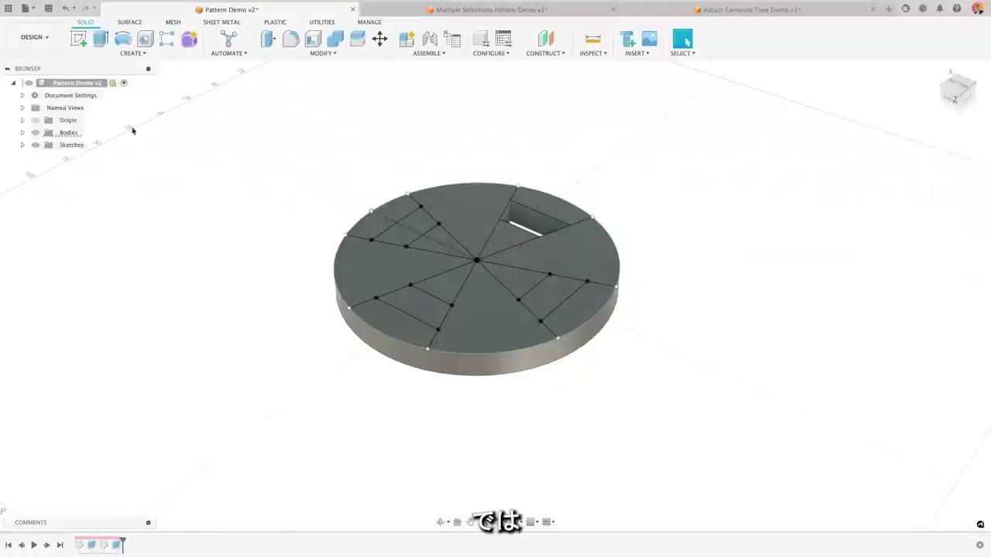
# Hide Sketch1, then circular-pattern the single cut 4 times about the disc edge axis
pyautogui.click(23, 145)
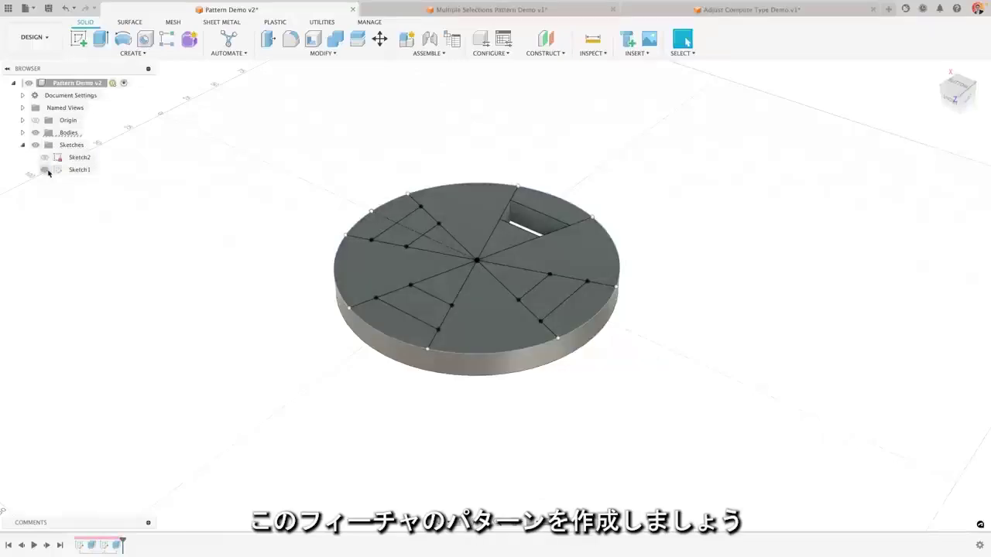
pyautogui.click(45, 170)
pyautogui.click(130, 52)
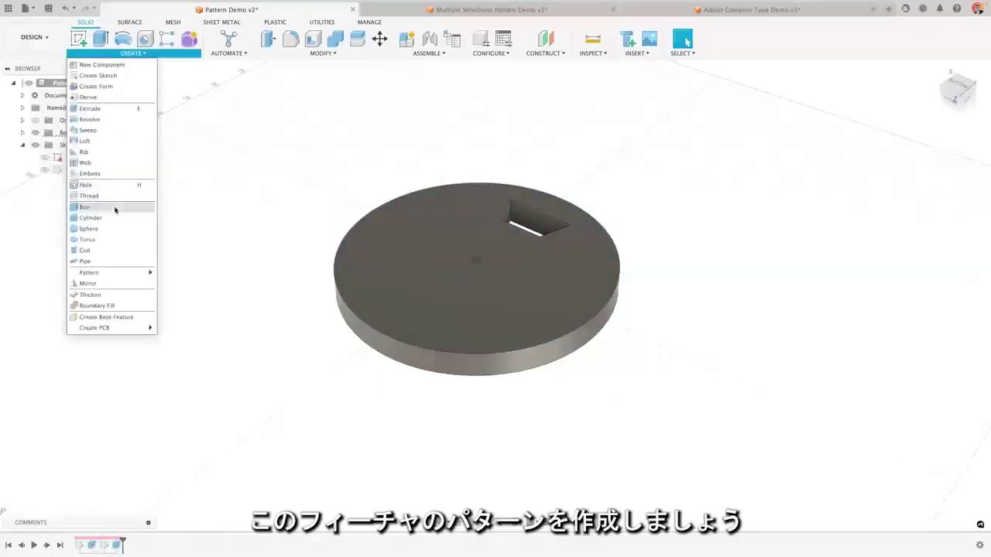
pyautogui.moveTo(109, 275)
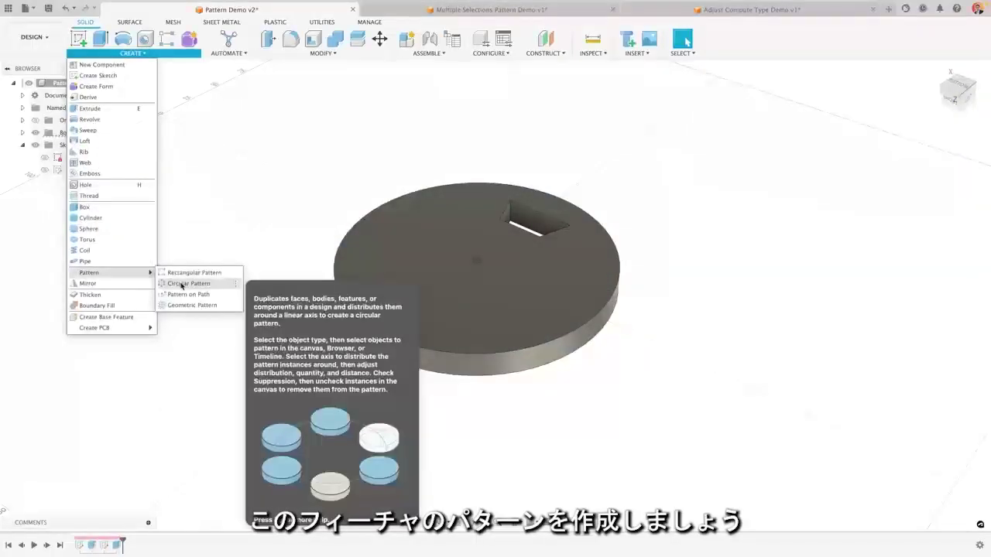
pyautogui.click(182, 284)
pyautogui.click(538, 232)
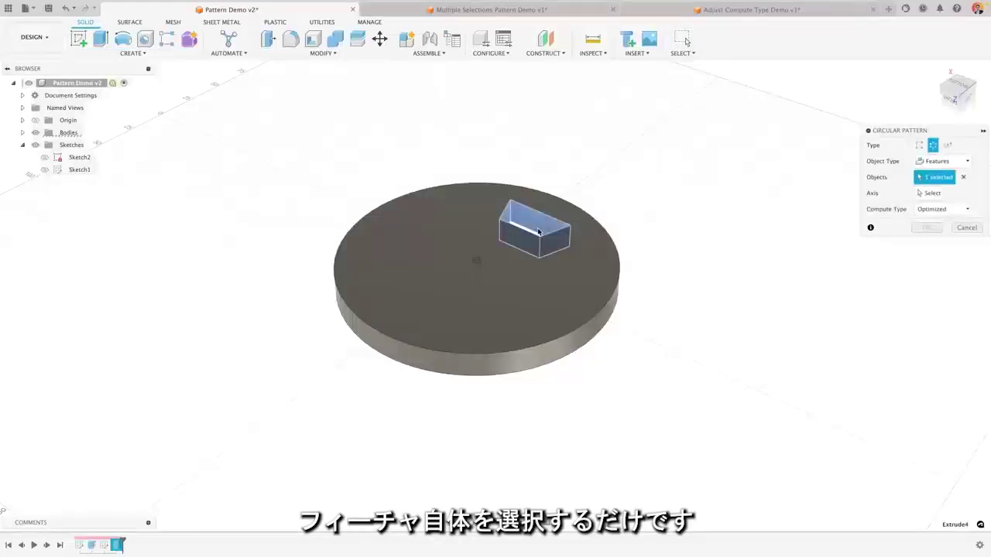
pyautogui.click(928, 193)
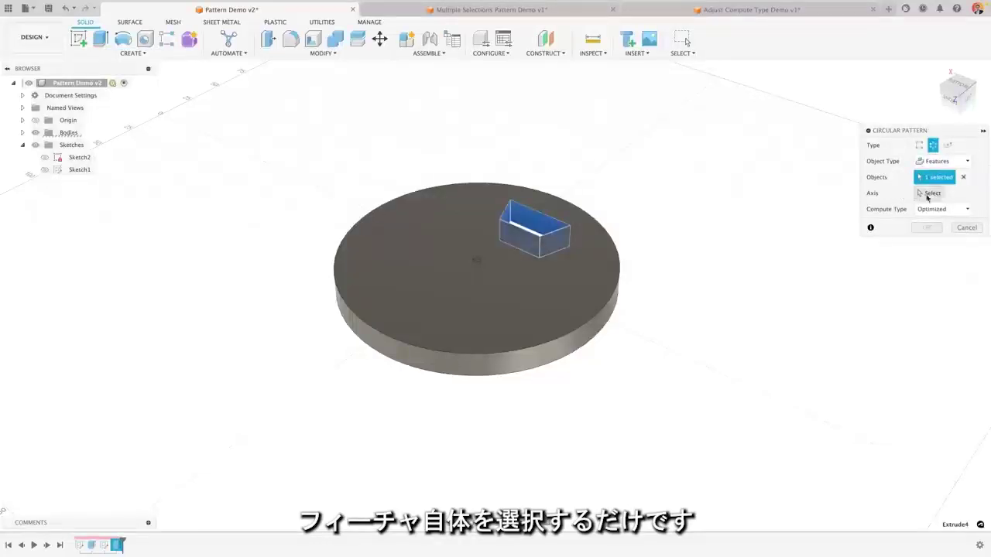
pyautogui.click(618, 260)
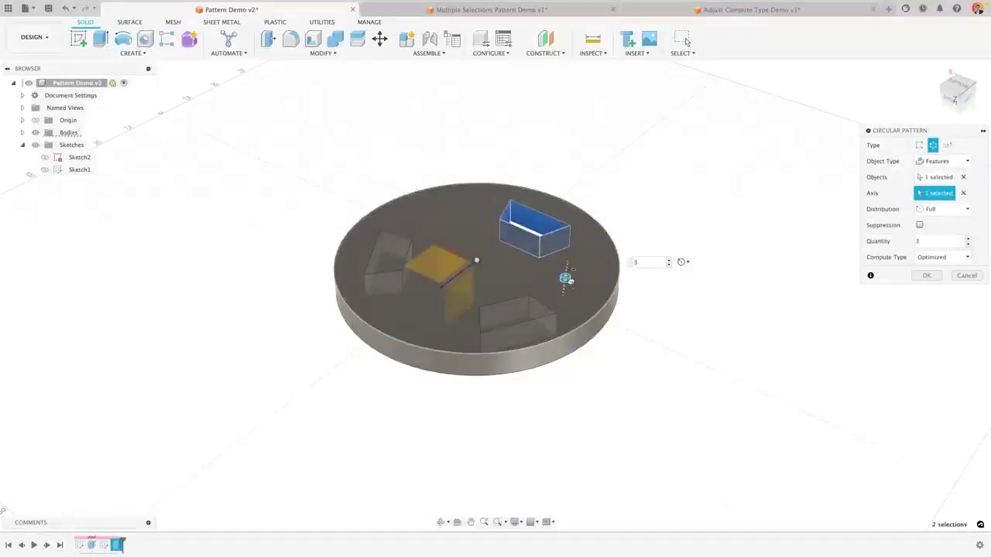
pyautogui.write('4')
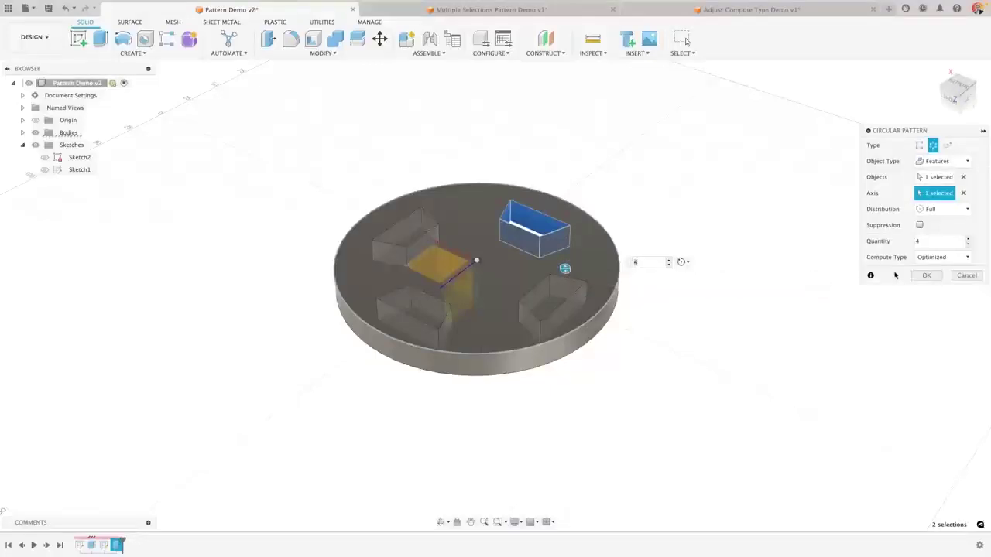
pyautogui.click(924, 276)
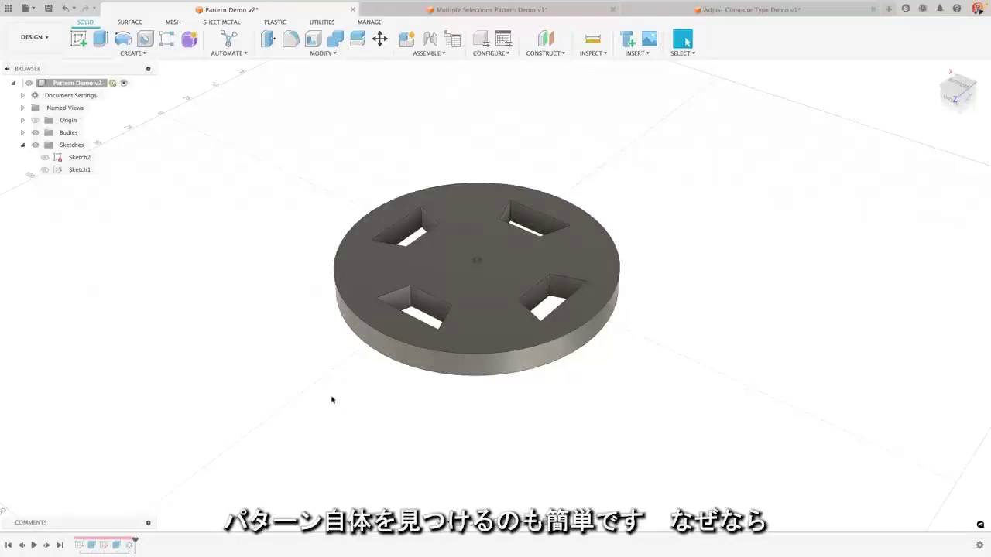
pyautogui.rightClick(131, 546)
pyautogui.click(151, 441)
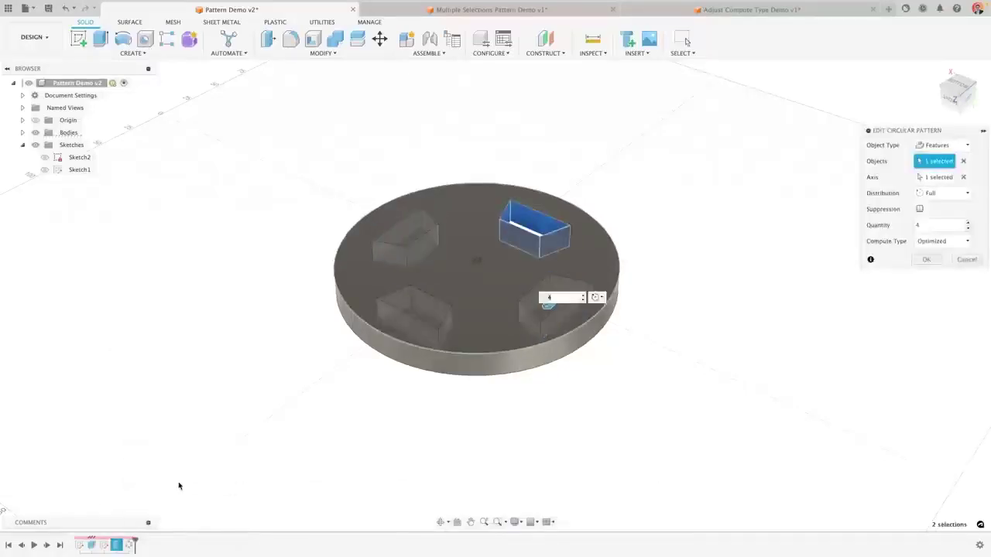
pyautogui.press('Escape')
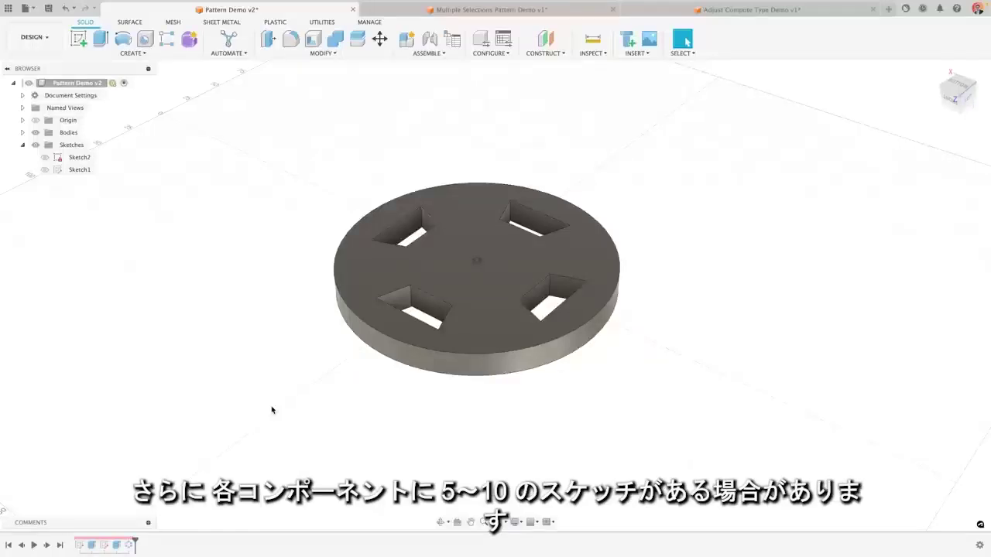
# Edit Sketch1, open its circular pattern constraint, cancel unchanged, and finish the sketch
pyautogui.click(105, 546)
pyautogui.rightClick(106, 546)
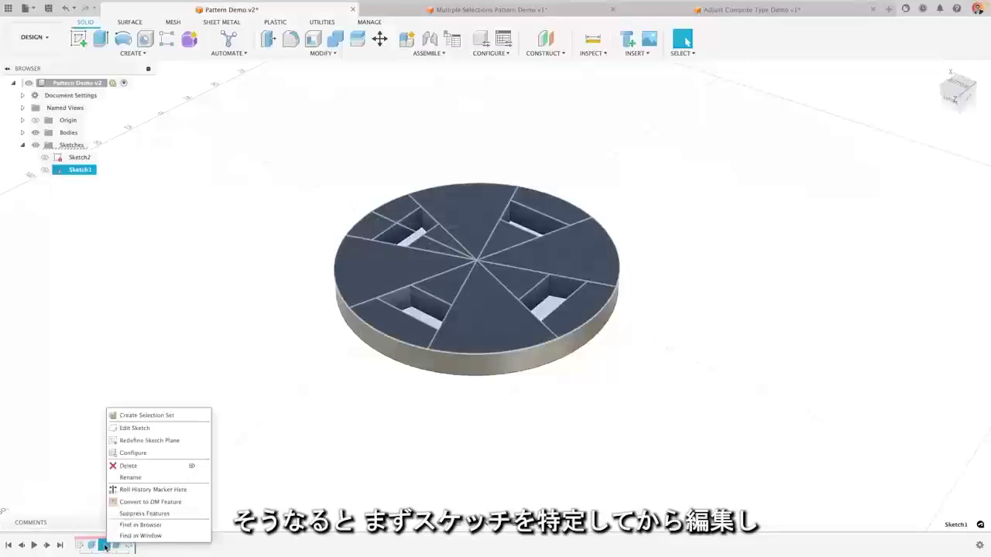
pyautogui.click(136, 428)
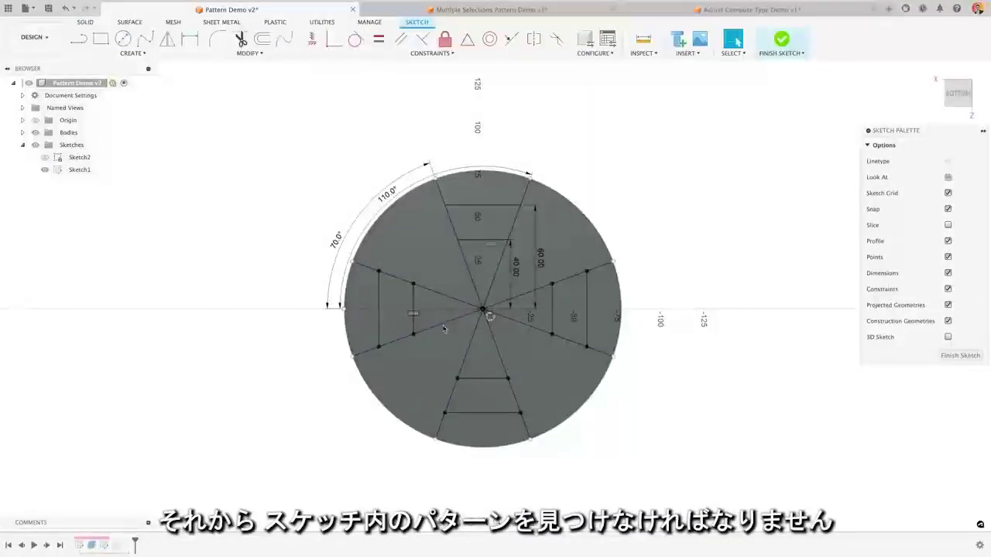
pyautogui.click(491, 318)
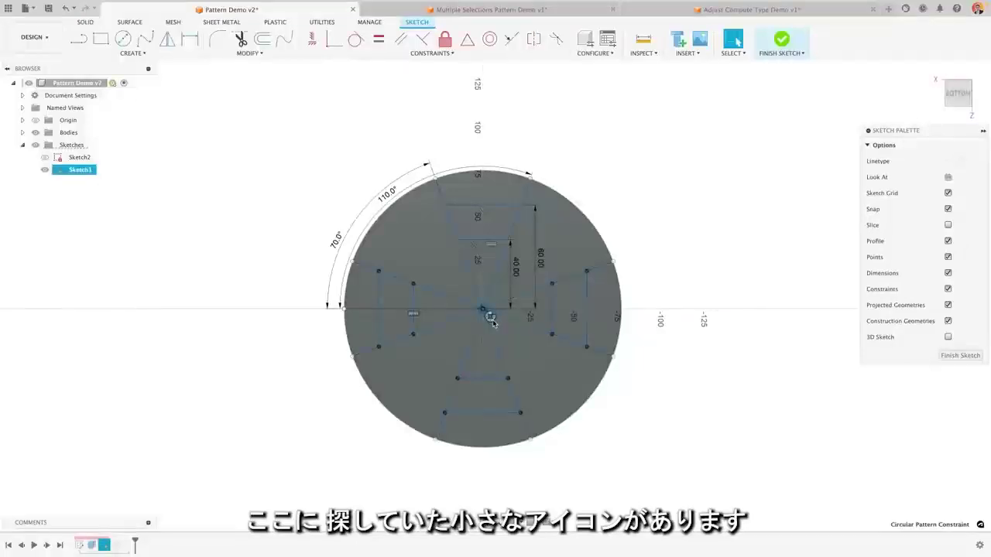
pyautogui.rightClick(491, 319)
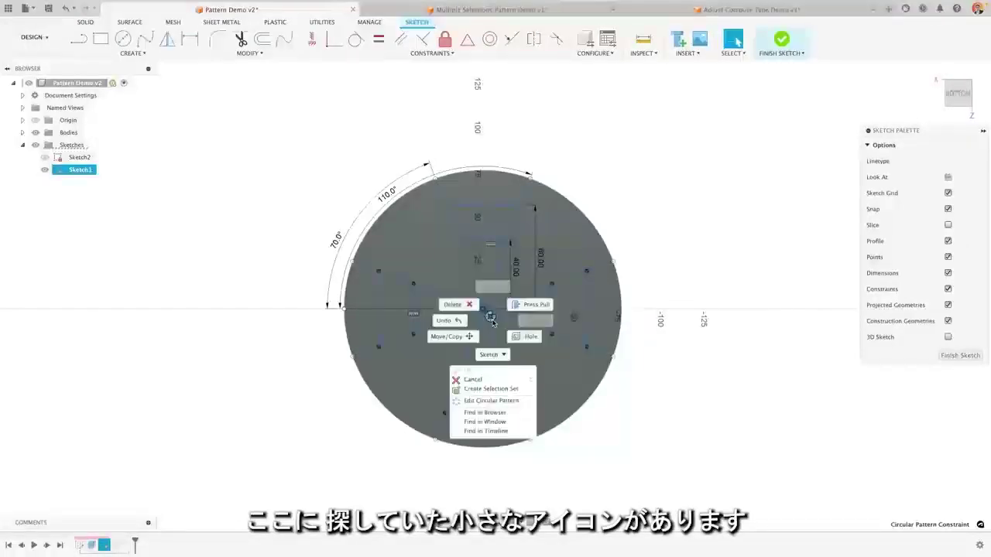
pyautogui.click(487, 402)
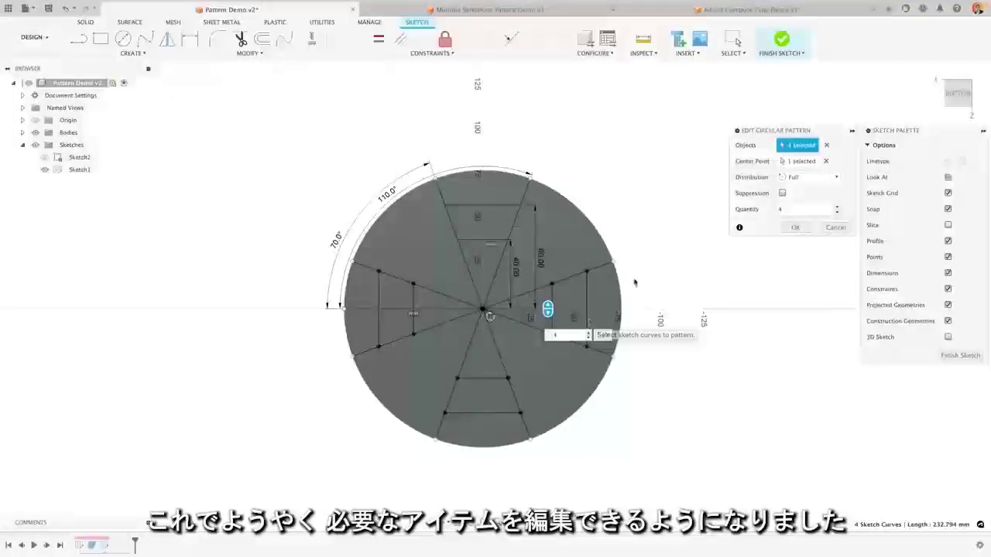
pyautogui.click(834, 227)
pyautogui.click(781, 42)
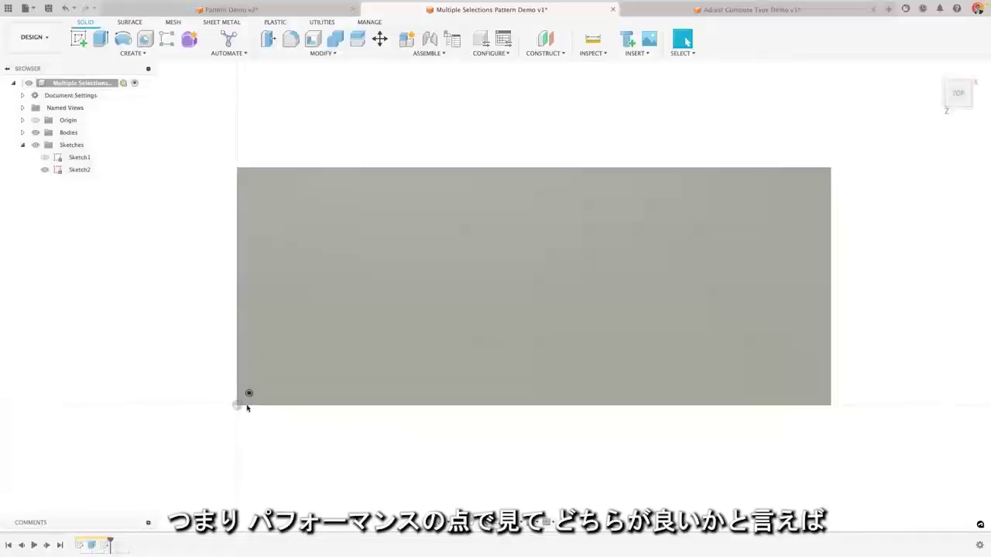
# Orbit the plate and roll the timeline past R-Pattern1 to reveal the hole grid
pyautogui.scroll(3, 254, 400)
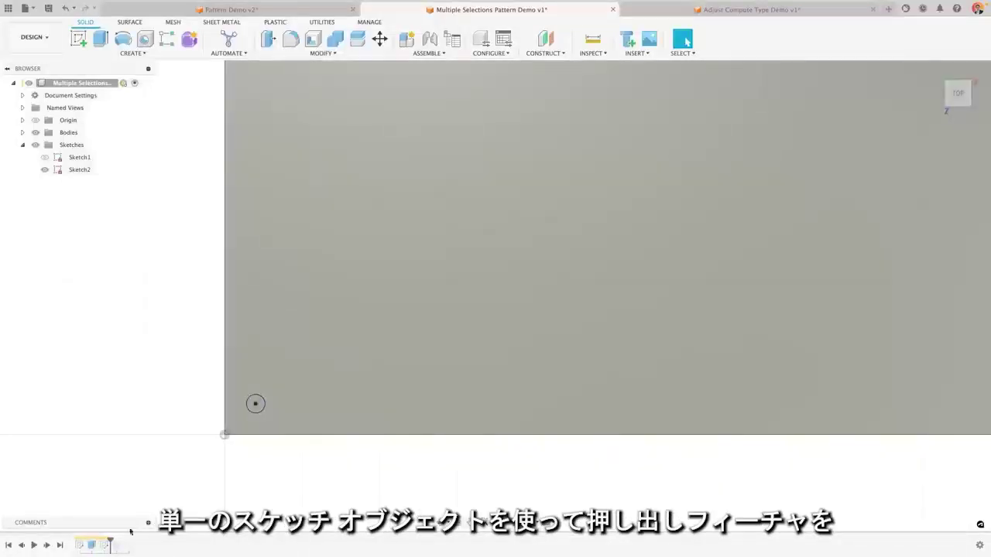
pyautogui.moveTo(249, 461)
pyautogui.keyDown('shift'); pyautogui.mouseDown(button='middle')
pyautogui.moveTo(286, 362)
pyautogui.moveTo(296, 367)
pyautogui.mouseUp(button='middle'); pyautogui.keyUp('shift')
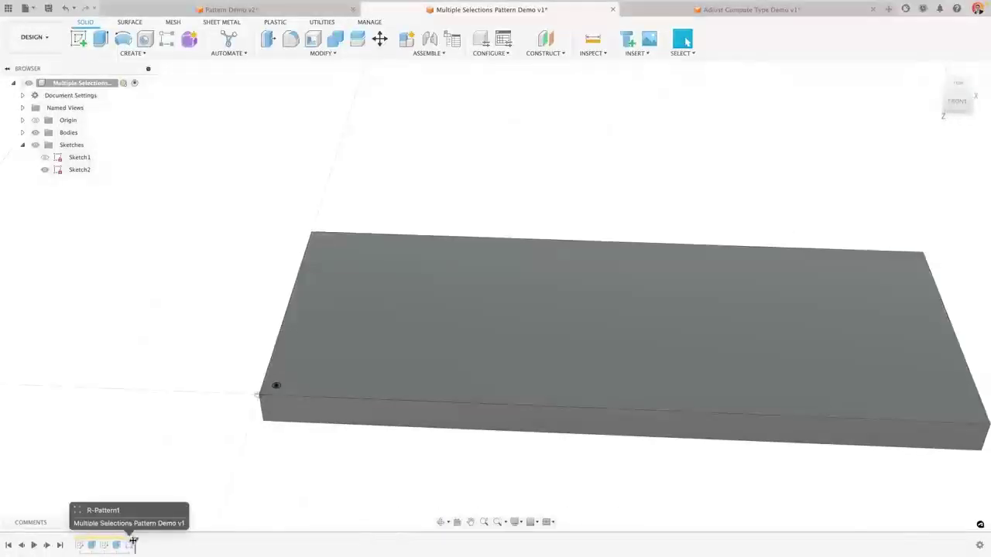
pyautogui.moveTo(122, 540); pyautogui.dragTo(135, 540)
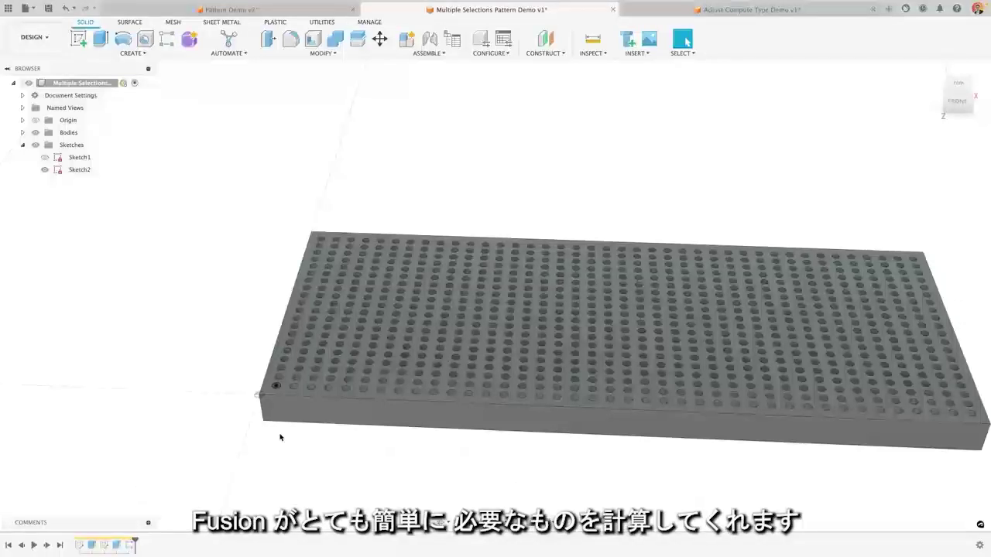
# Open the rectangular hole pattern for editing and review its Compute Type options
pyautogui.rightClick(130, 545)
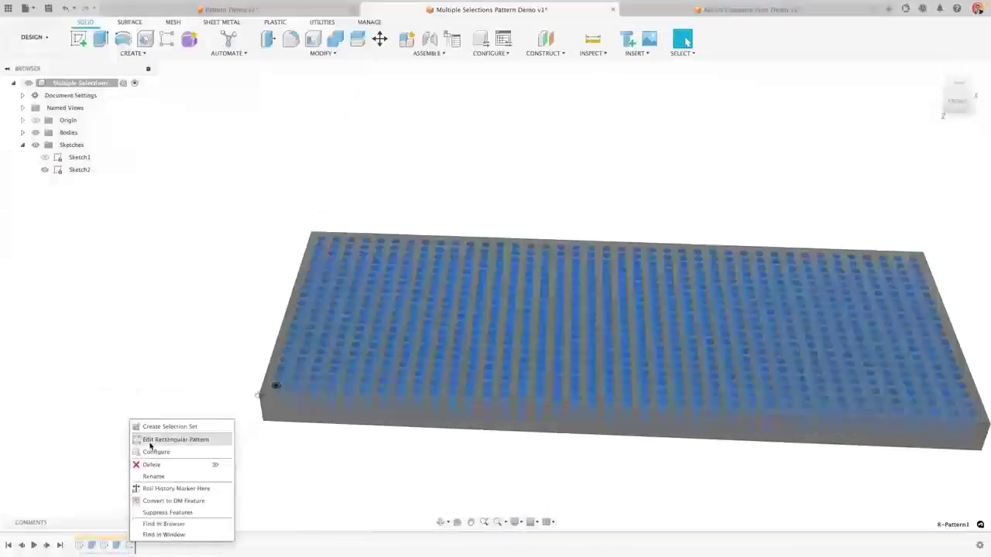
pyautogui.click(150, 441)
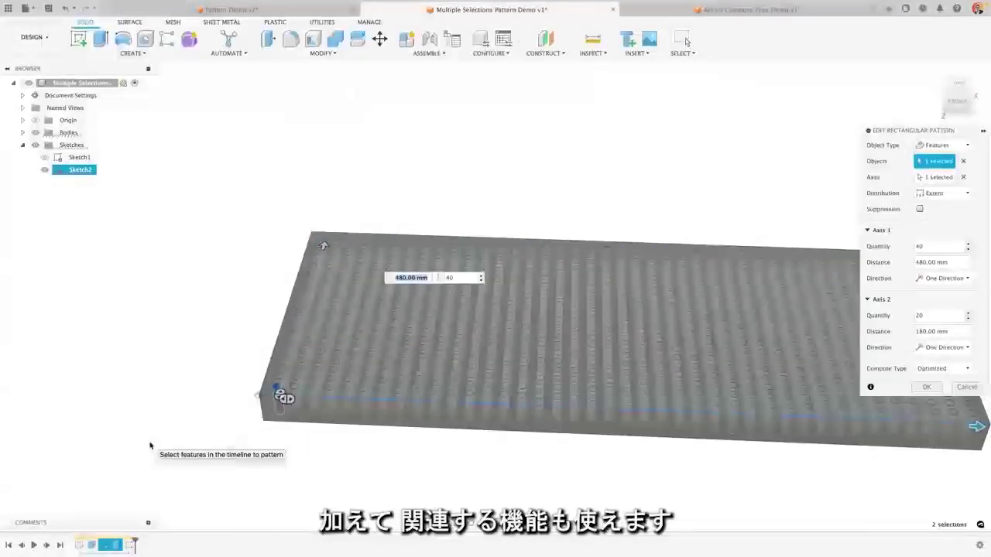
pyautogui.scroll(-3, 455, 351)
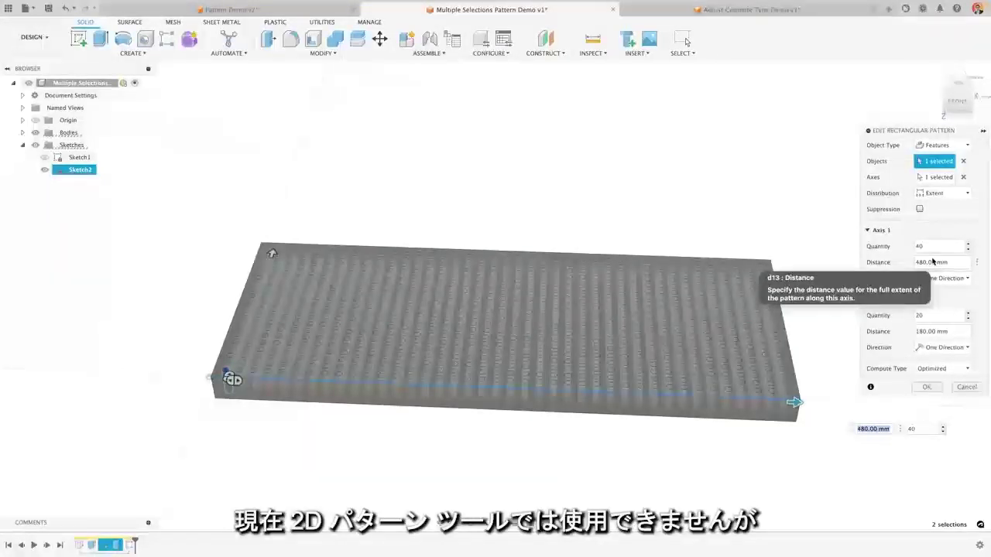
pyautogui.click(943, 369)
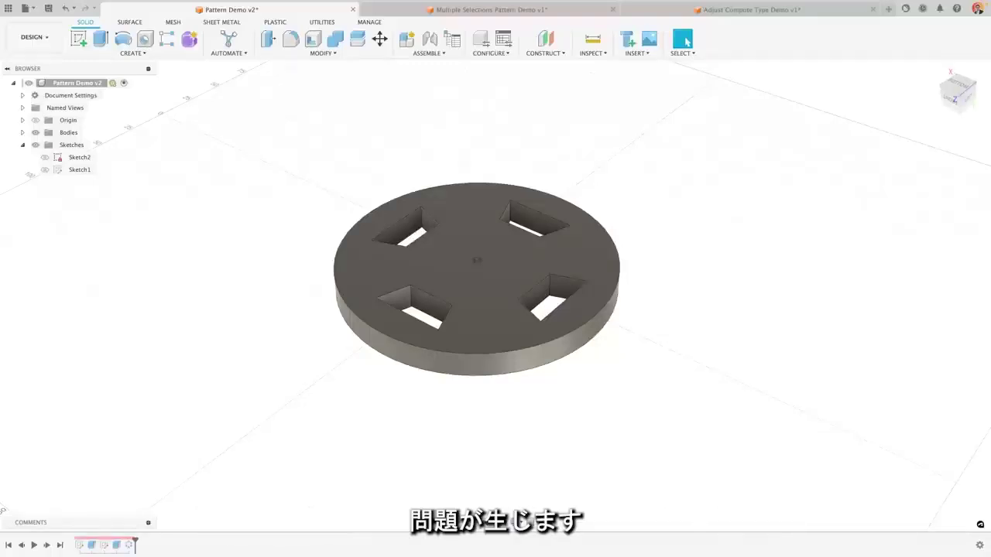
# Delete the 3D circular pattern feature and reopen Sketch1 for editing
pyautogui.hotkey('ctrl', 'z')
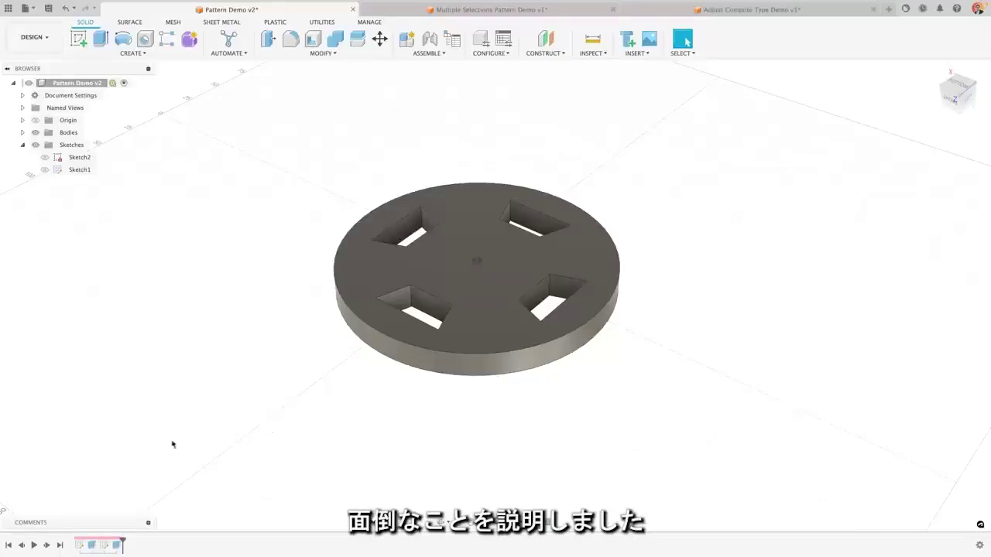
pyautogui.click(104, 546)
pyautogui.rightClick(103, 546)
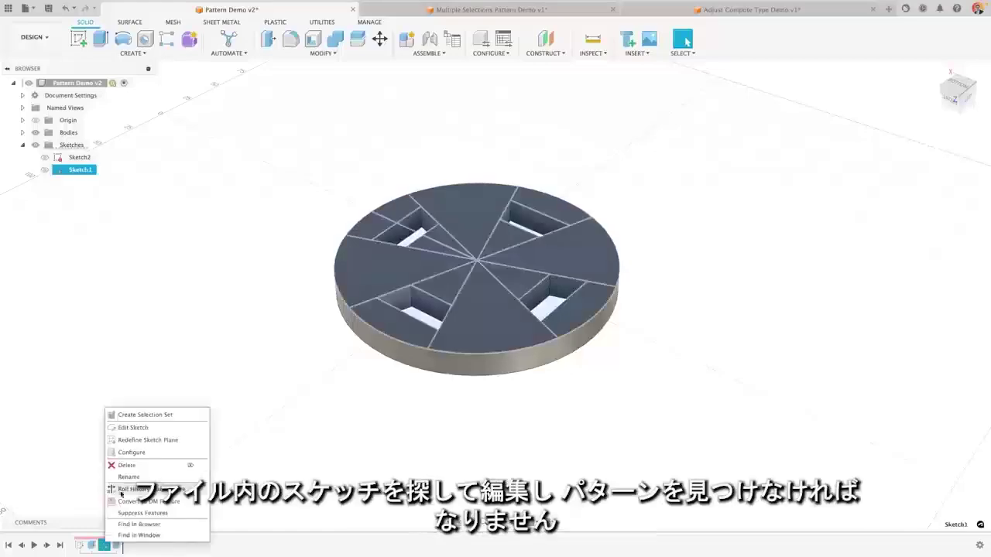
pyautogui.click(133, 427)
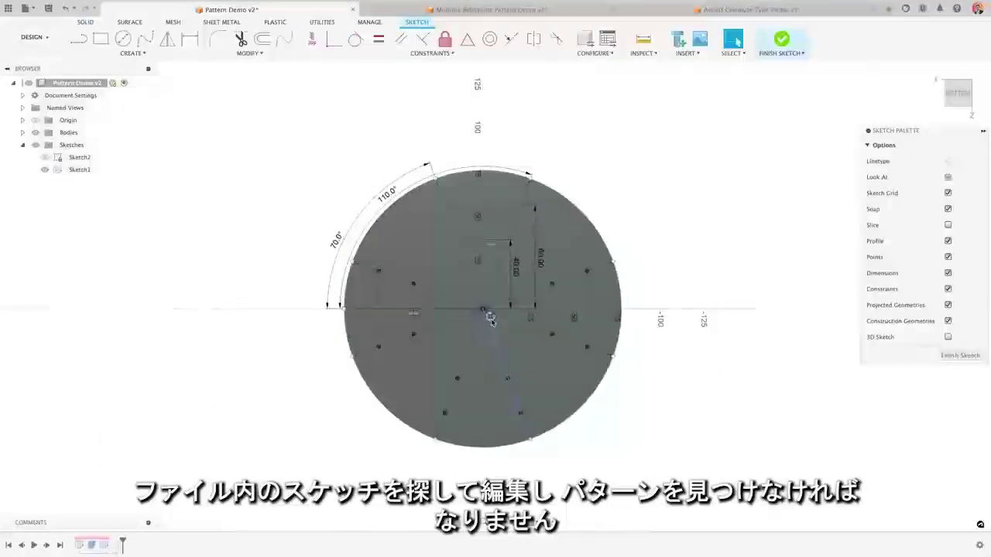
# Raise the sketch circular pattern quantity from 4 to 5 and finish the sketch
pyautogui.rightClick(489, 318)
pyautogui.click(485, 400)
pyautogui.doubleClick(485, 400)
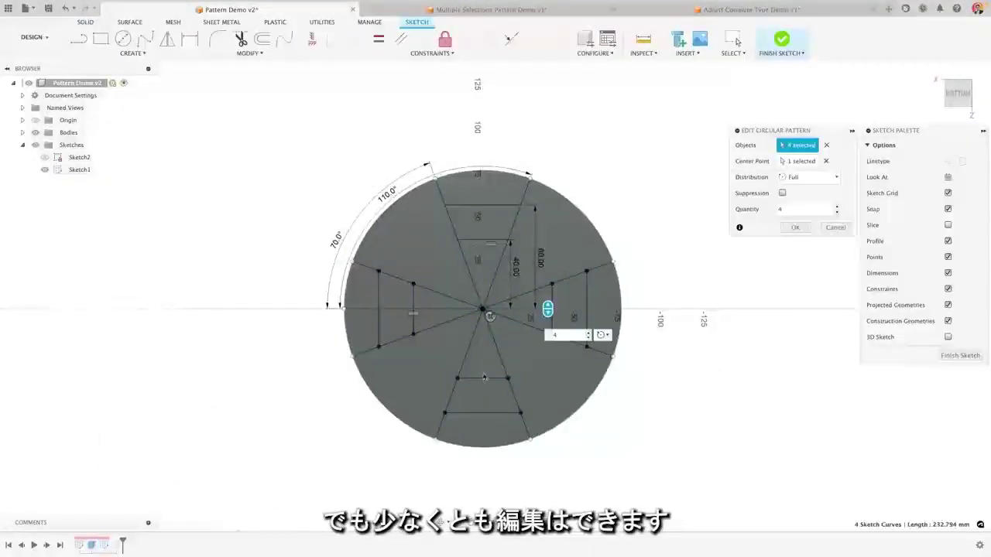
pyautogui.click(589, 333)
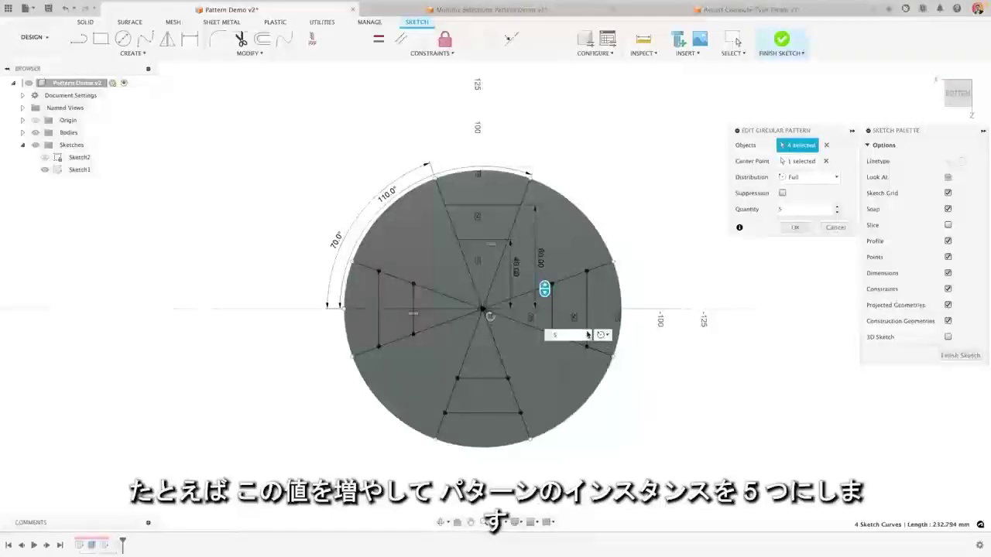
pyautogui.click(795, 227)
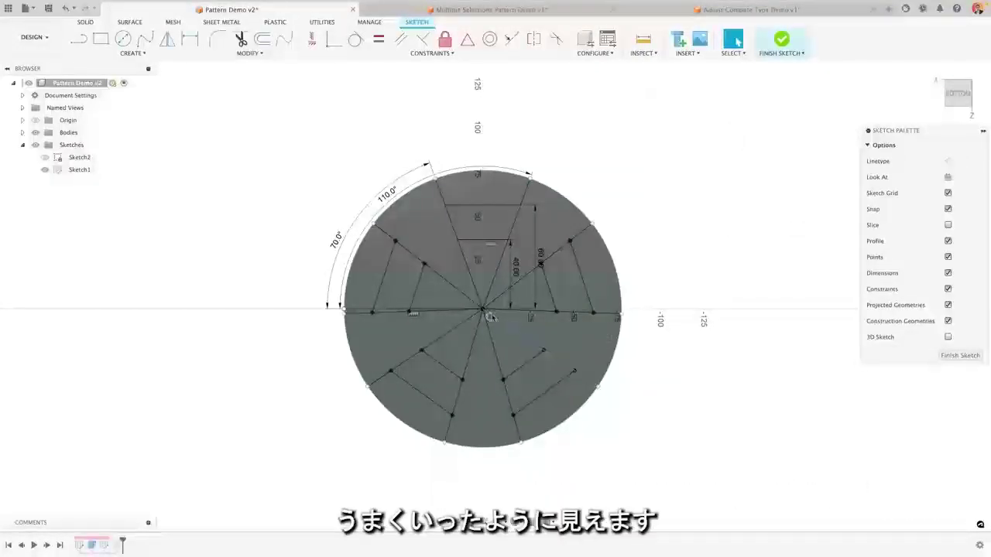
pyautogui.click(784, 43)
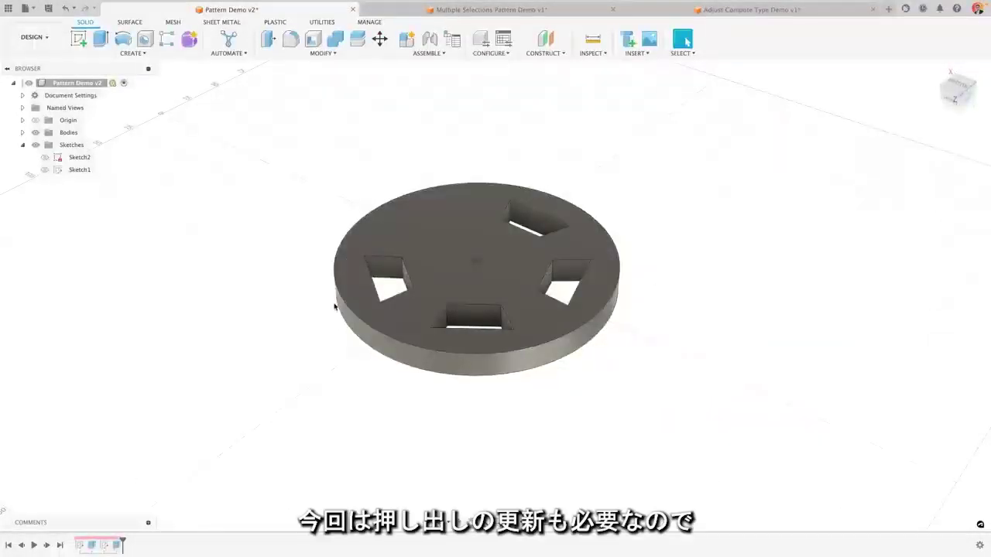
# Add the fifth slot profile to the Extrude4 cut so it passes through all five
pyautogui.rightClick(116, 546)
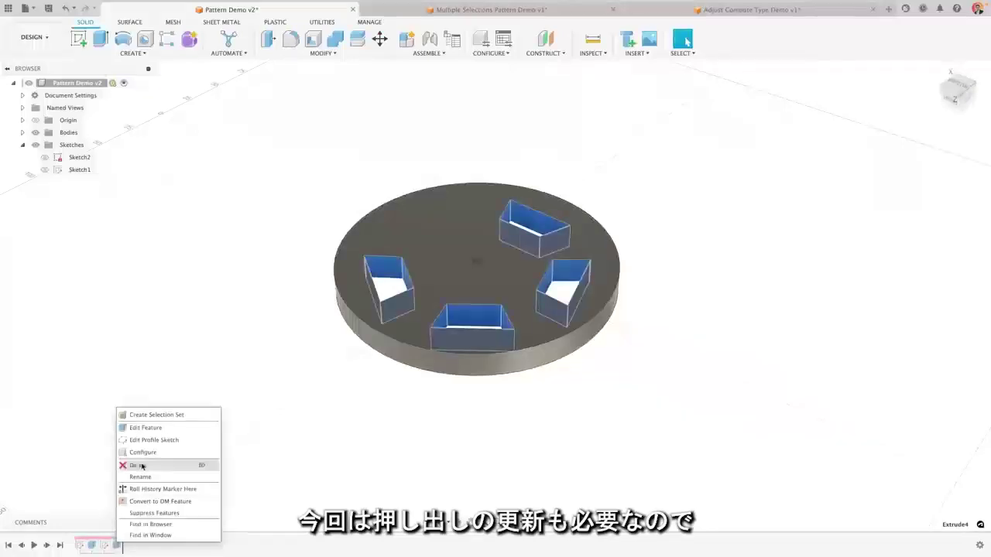
pyautogui.click(142, 428)
pyautogui.click(418, 239)
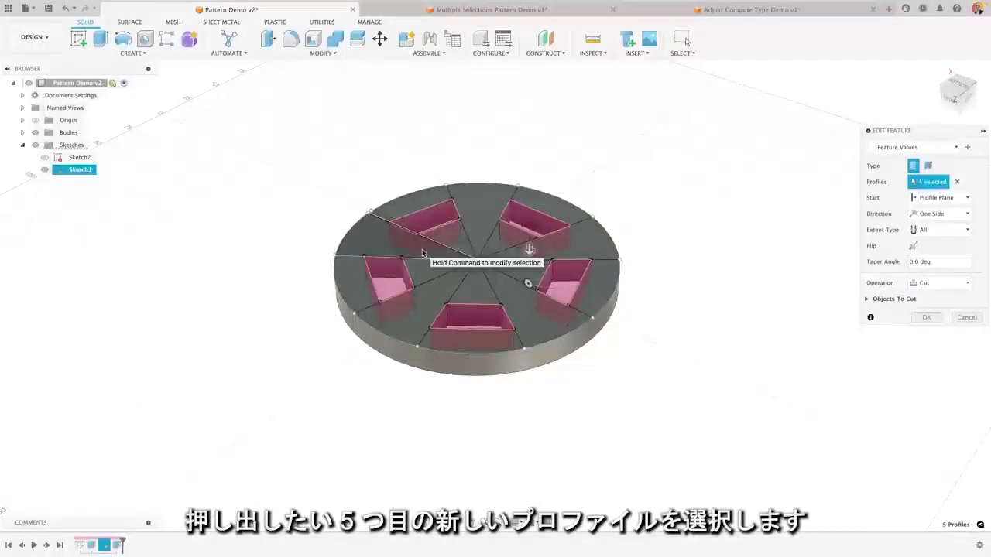
pyautogui.click(925, 317)
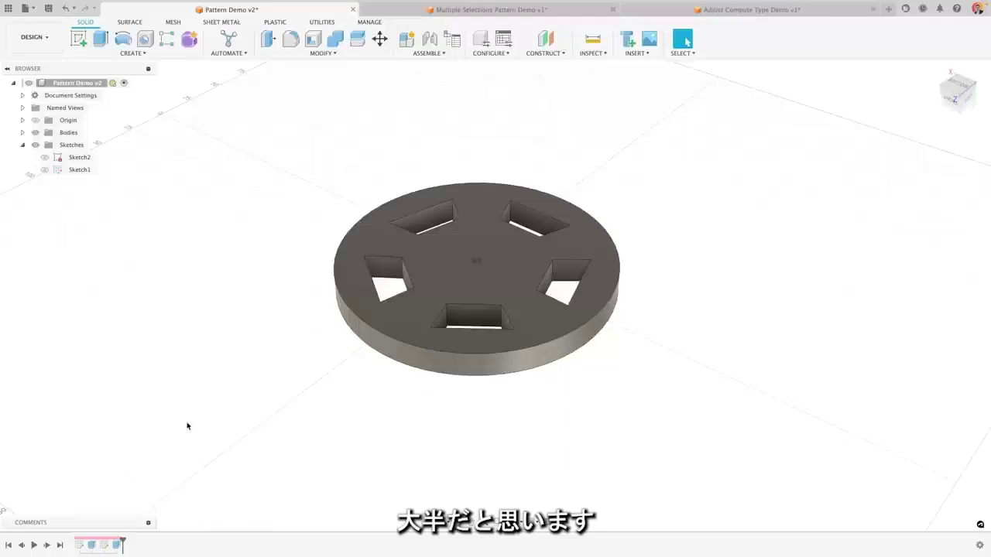
# Fillet the slot's four top edges at 5 mm after a 10 mm radius fails
pyautogui.click(291, 39)
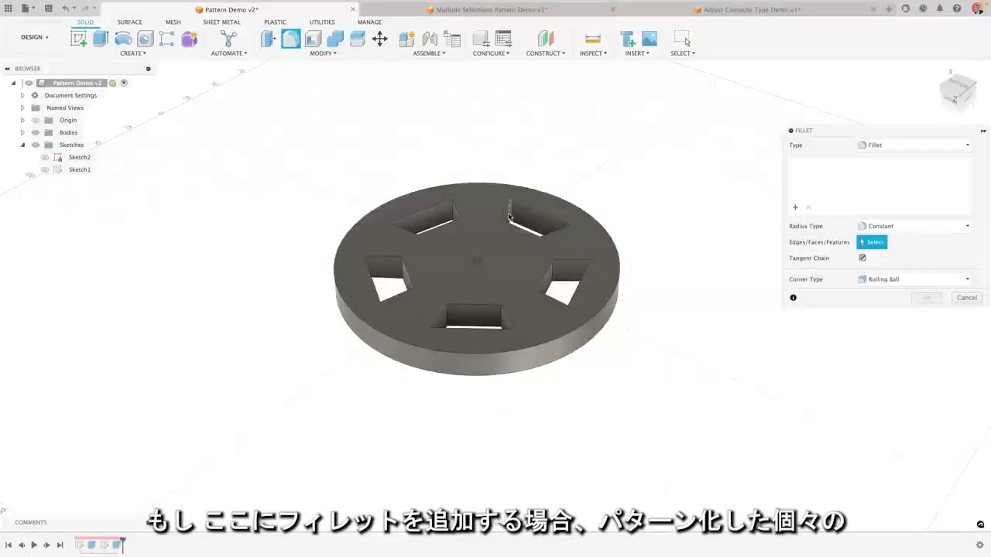
pyautogui.click(518, 222)
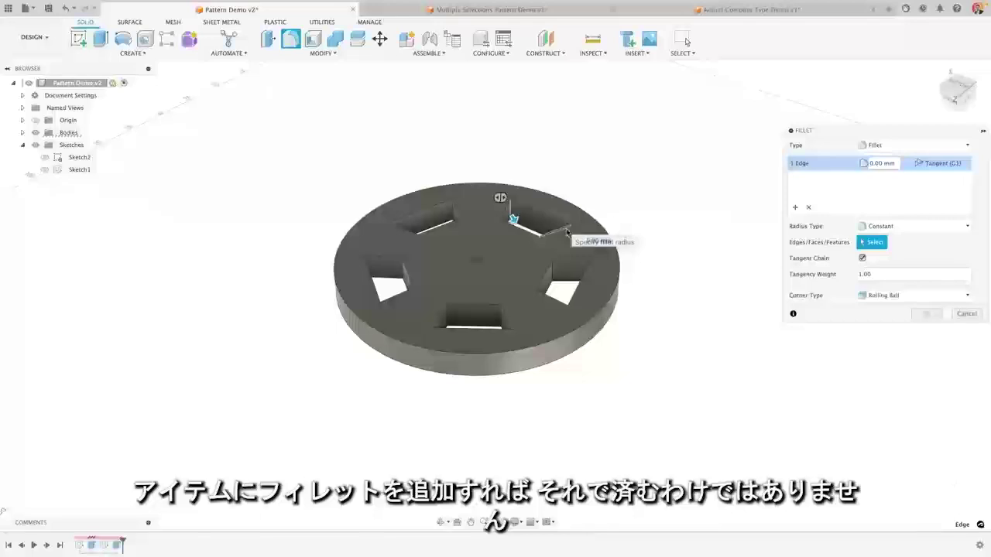
pyautogui.keyDown('shift'); pyautogui.moveTo(566, 232); pyautogui.dragTo(531, 297, button='middle'); pyautogui.keyUp('shift')
pyautogui.click(450, 199)
pyautogui.click(419, 302)
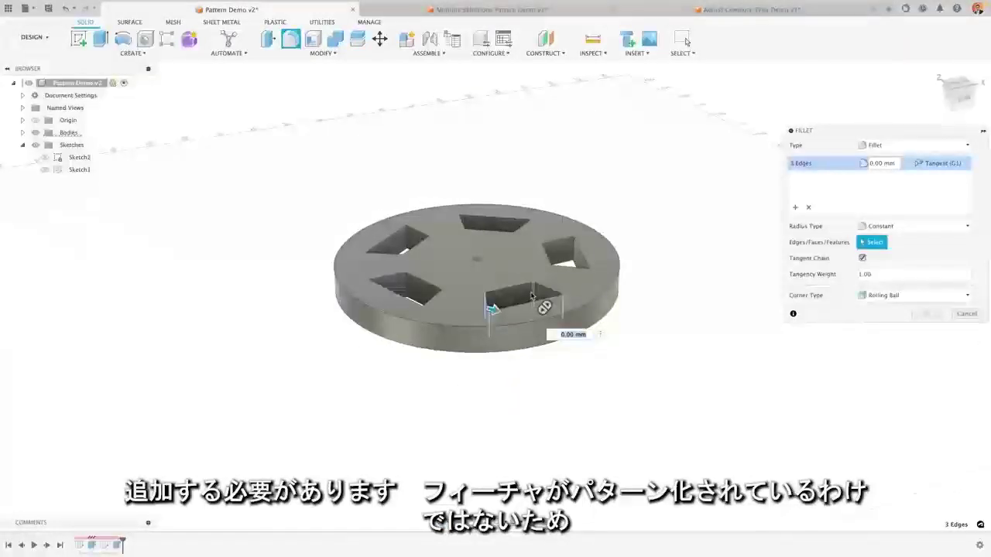
pyautogui.click(531, 297)
pyautogui.write('10')
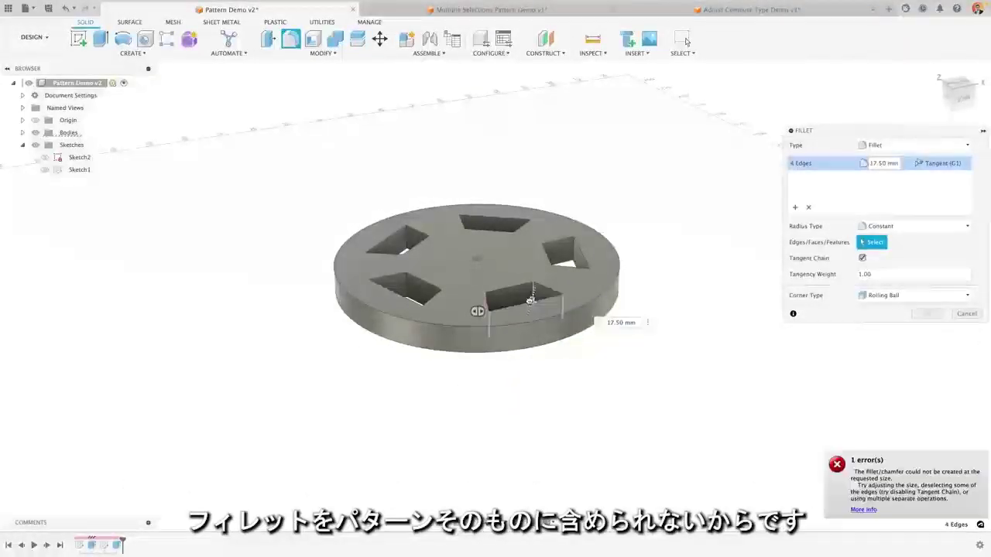
pyautogui.keyDown('shift'); pyautogui.moveTo(477, 311); pyautogui.dragTo(399, 247, button='middle'); pyautogui.keyUp('shift')
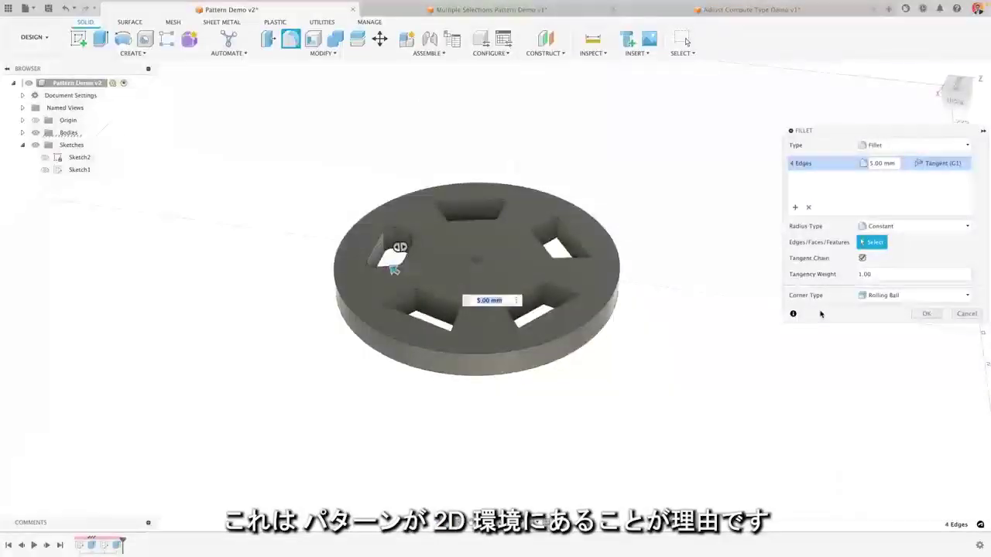
pyautogui.click(926, 313)
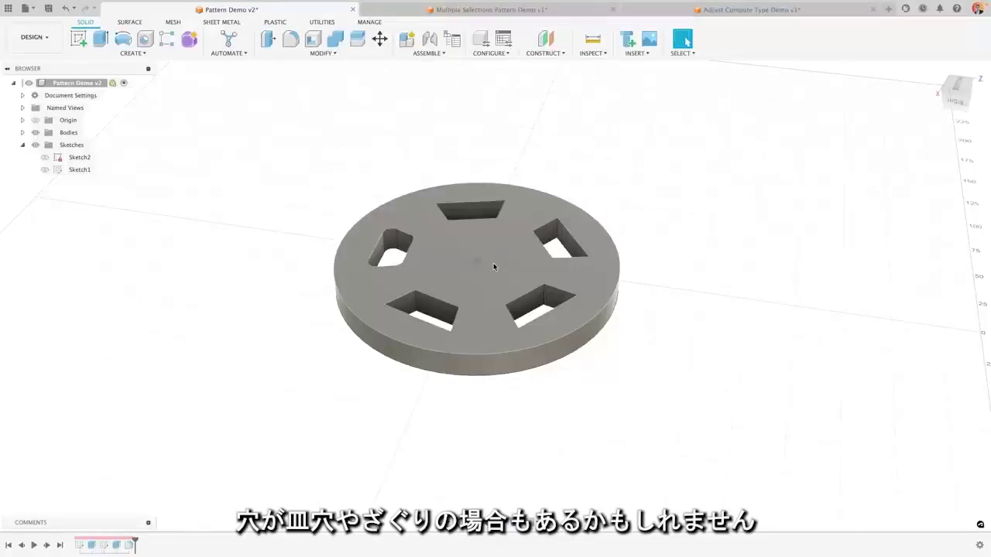
# In Multiple Selections Pattern Demo, chamfer the first hole's top edge by 5 mm before the pattern
pyautogui.click(487, 11)
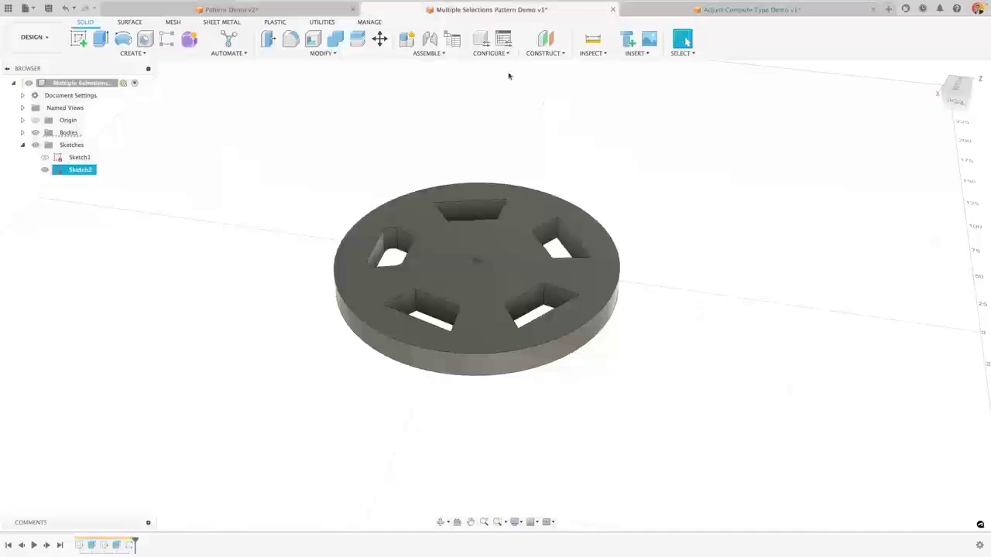
pyautogui.scroll(5, 232, 340)
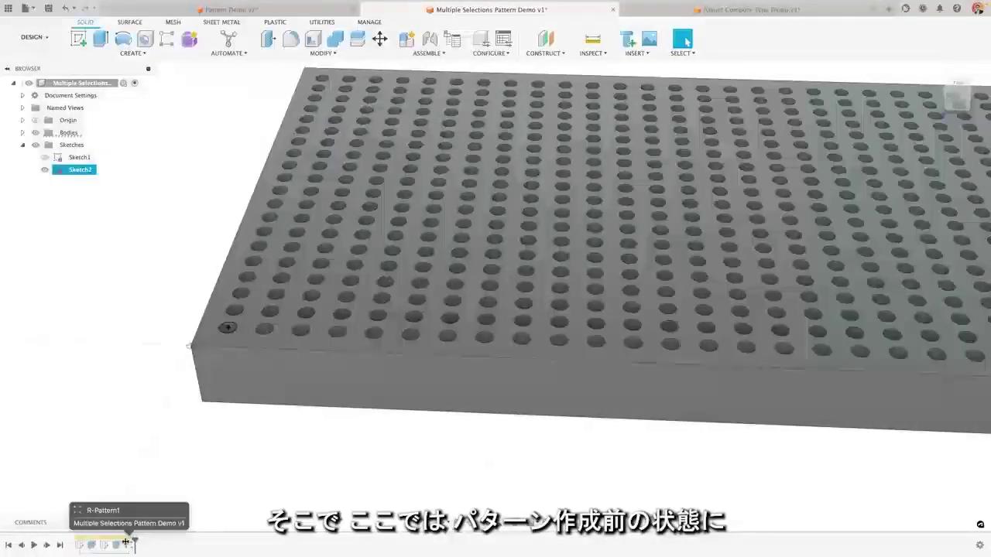
pyautogui.moveTo(135, 542); pyautogui.dragTo(122, 542)
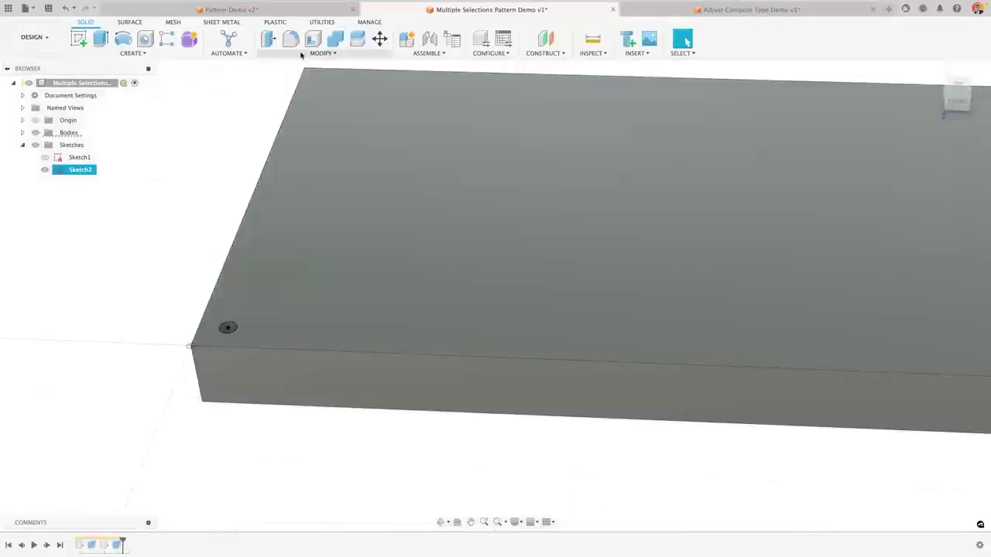
pyautogui.click(322, 53)
pyautogui.click(294, 87)
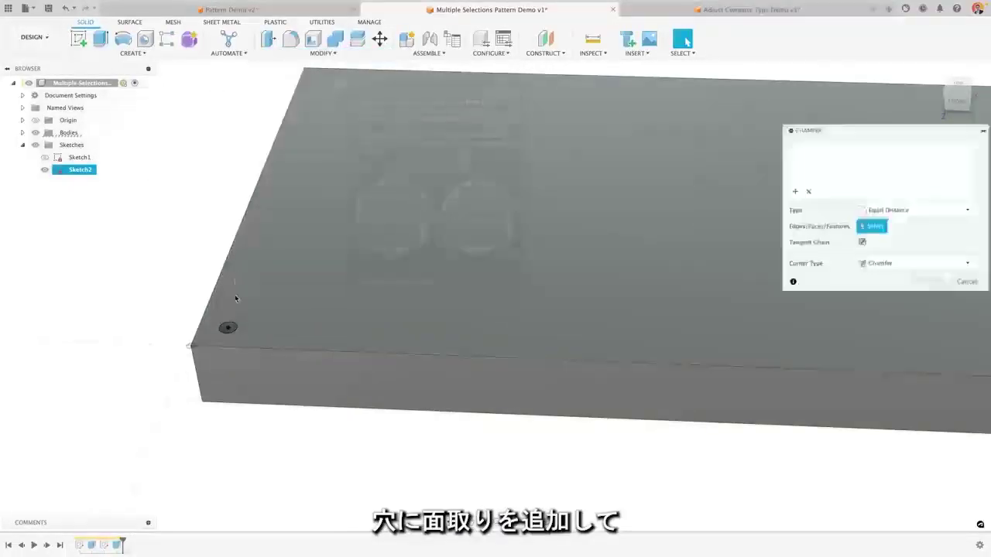
pyautogui.click(228, 325)
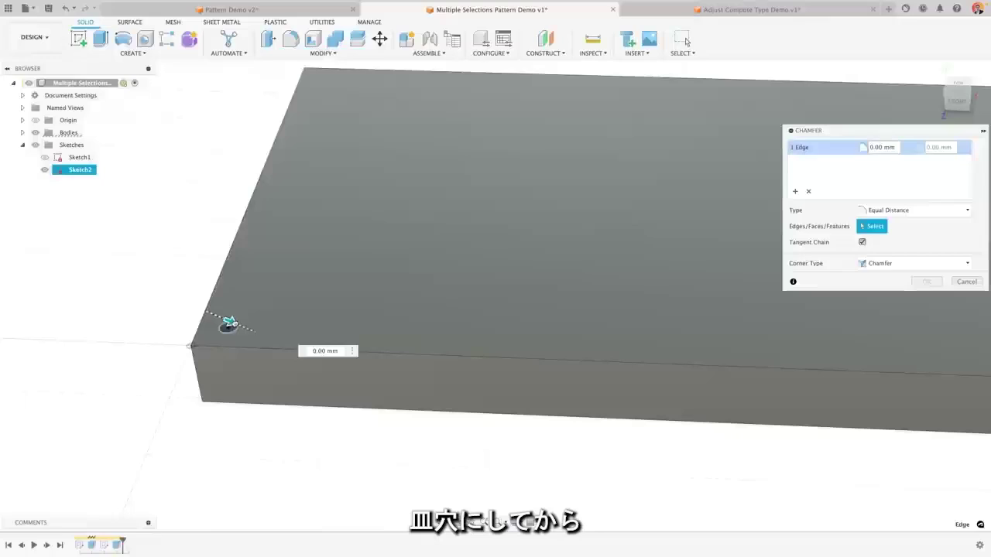
pyautogui.write('5')
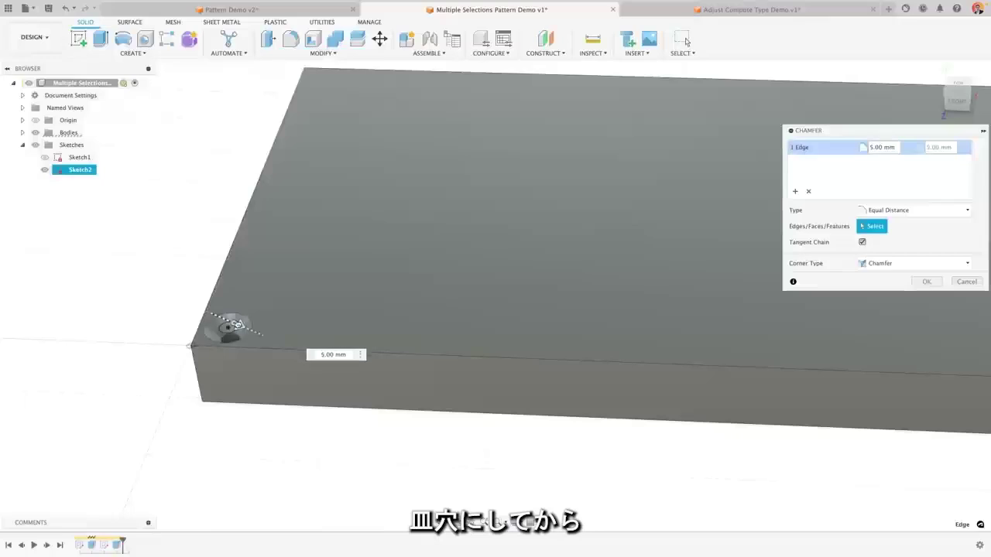
pyautogui.click(928, 282)
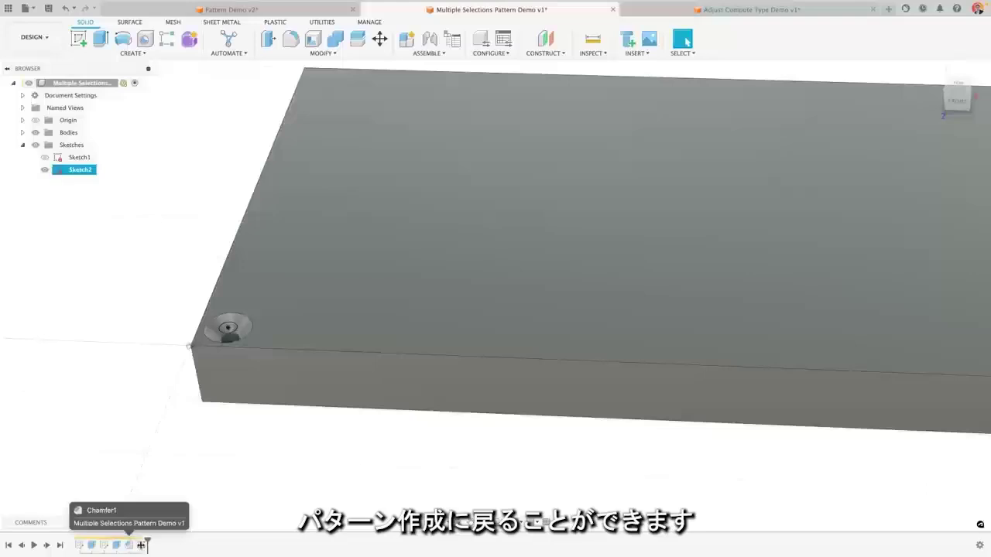
# Add Chamfer1 to the rectangular hole pattern so every hole is countersunk
pyautogui.moveTo(142, 545); pyautogui.dragTo(143, 546)
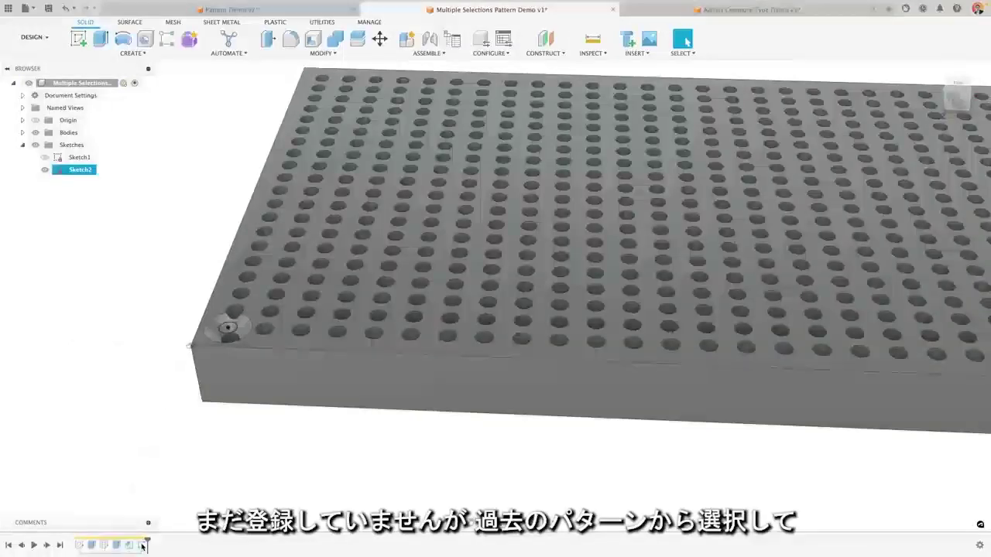
pyautogui.rightClick(143, 546)
pyautogui.click(172, 441)
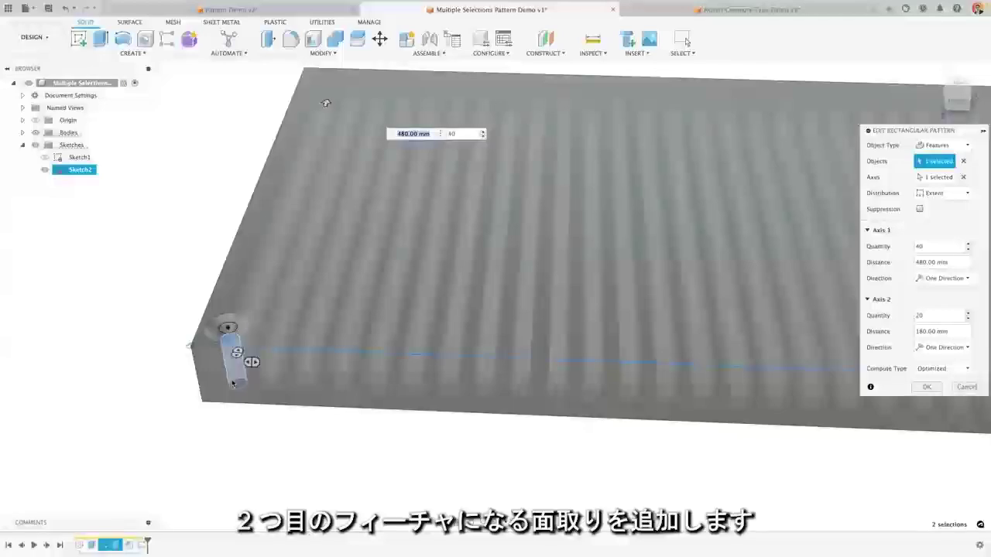
pyautogui.click(129, 546)
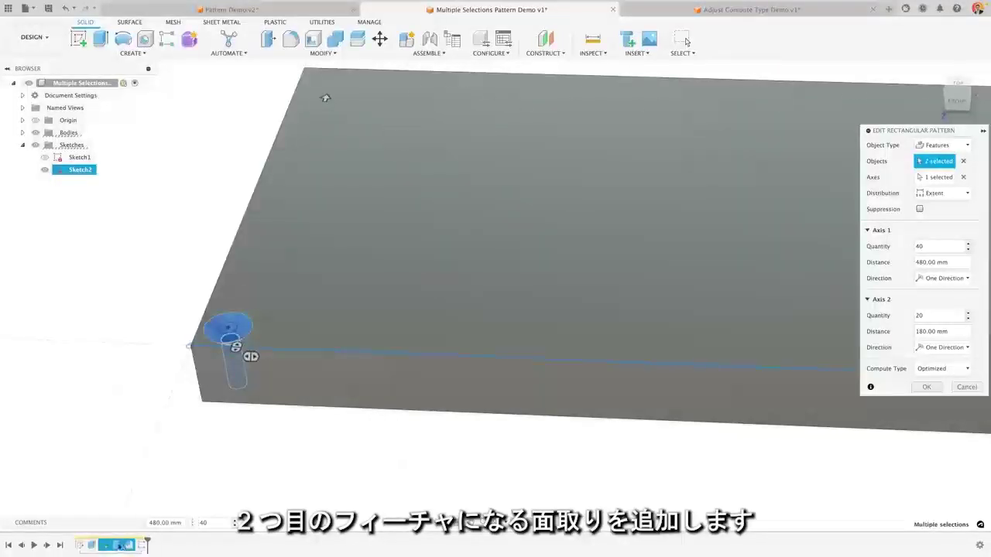
pyautogui.click(926, 387)
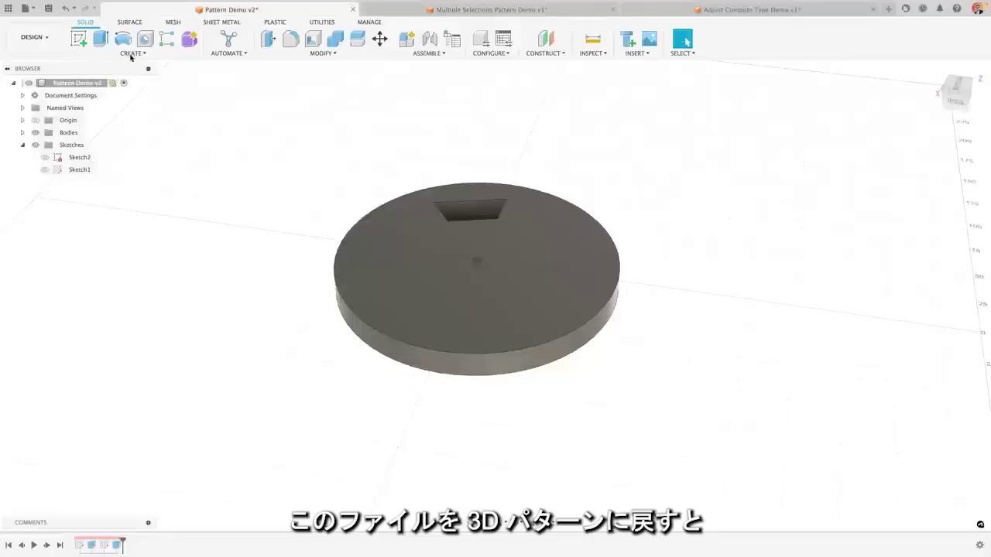
# Circular-pattern the slot cut four times around the disc's circular edge
pyautogui.click(131, 53)
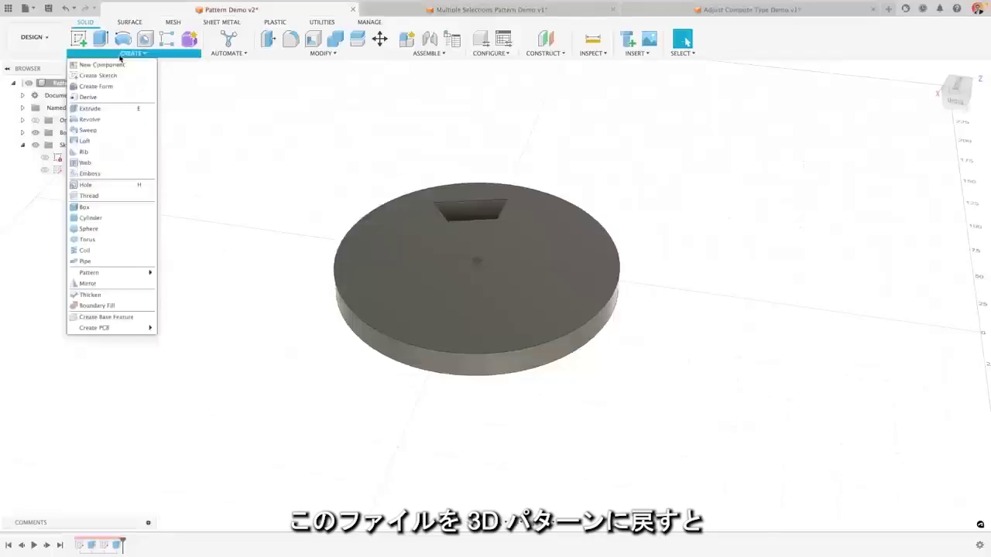
pyautogui.moveTo(139, 275)
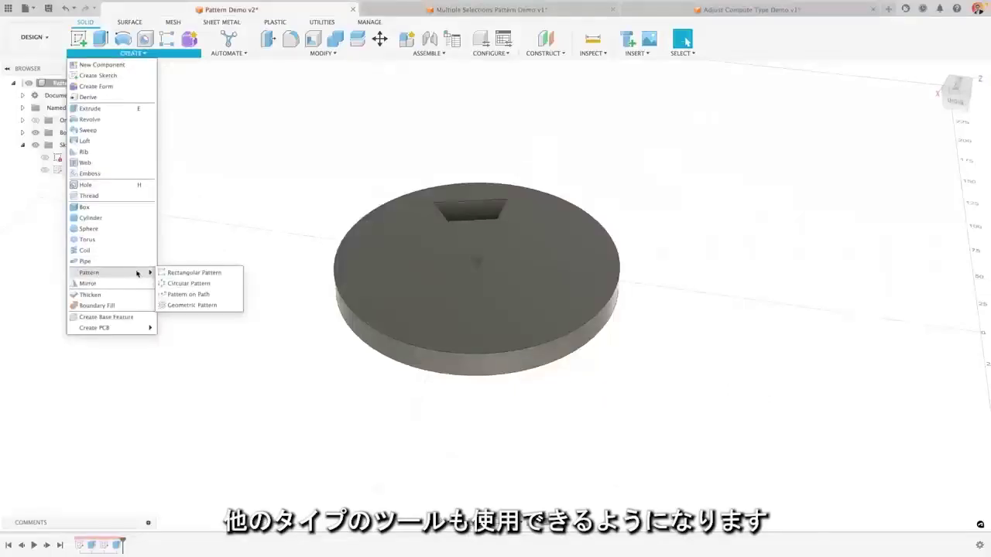
pyautogui.click(178, 284)
pyautogui.click(465, 212)
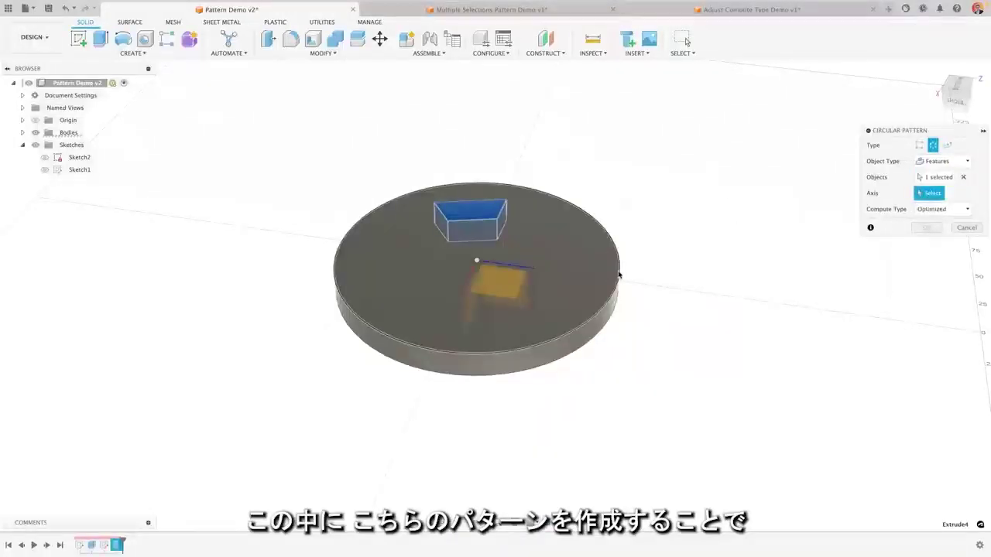
pyautogui.click(619, 274)
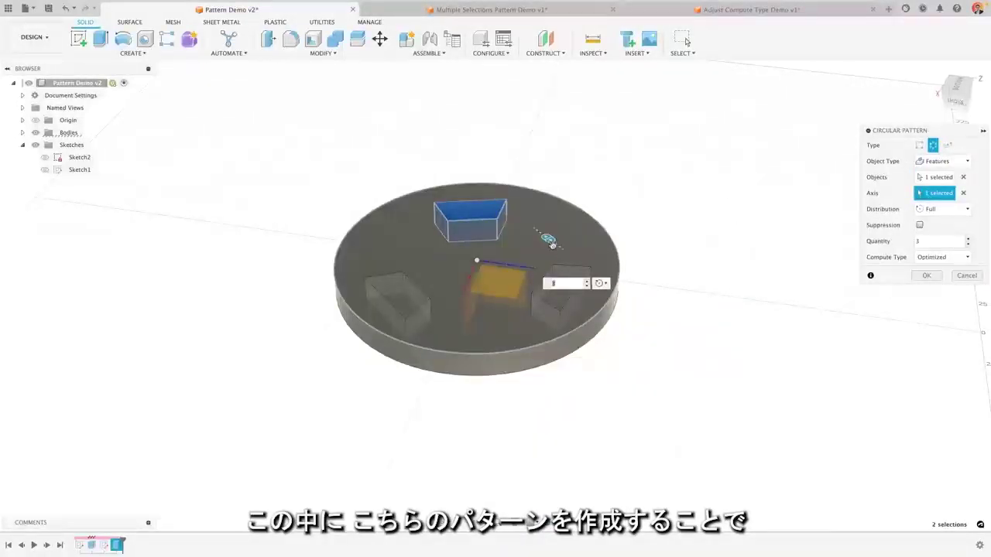
pyautogui.moveTo(548, 240); pyautogui.dragTo(532, 229)
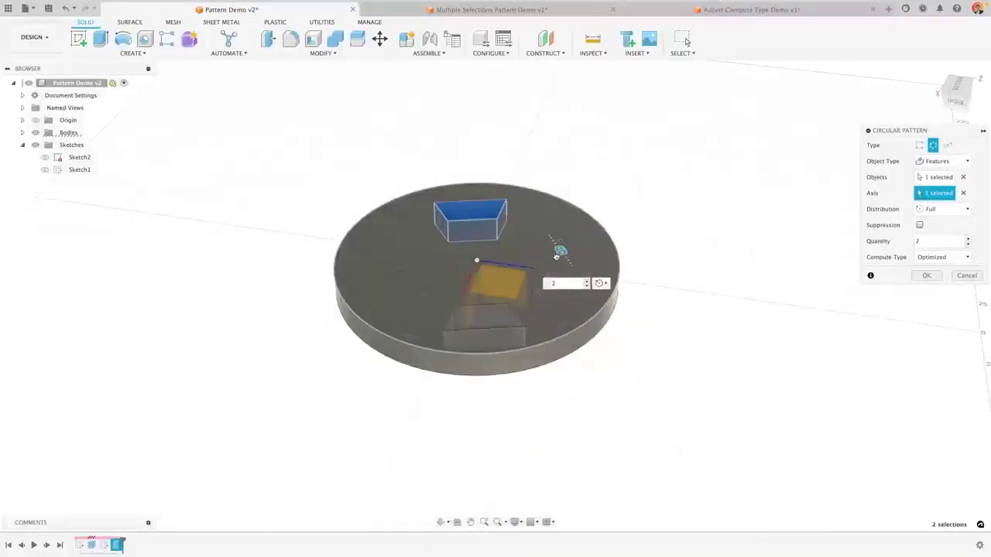
pyautogui.click(926, 276)
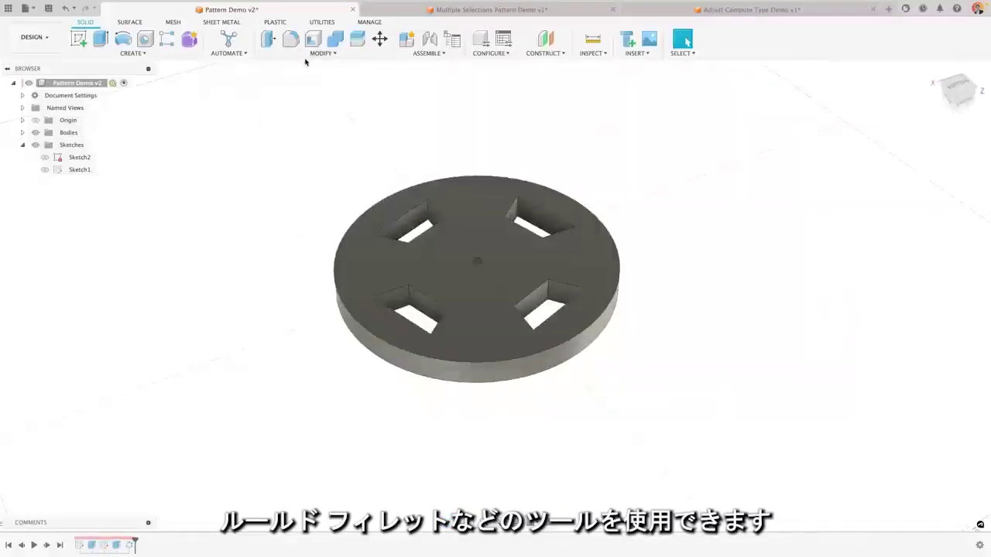
# Set up a rule fillet on the Extrude4 slot feature with topology Fillets Only
pyautogui.click(290, 39)
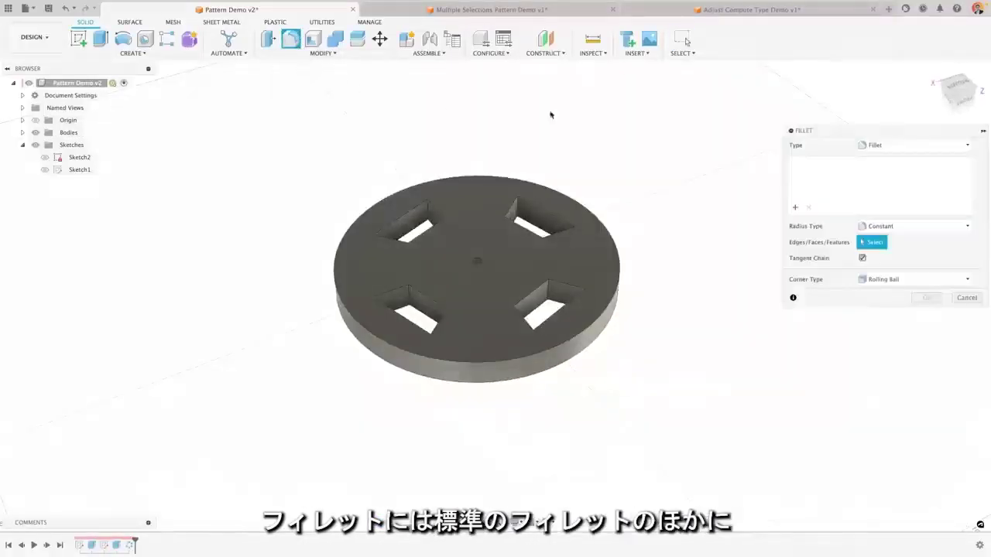
pyautogui.click(883, 154)
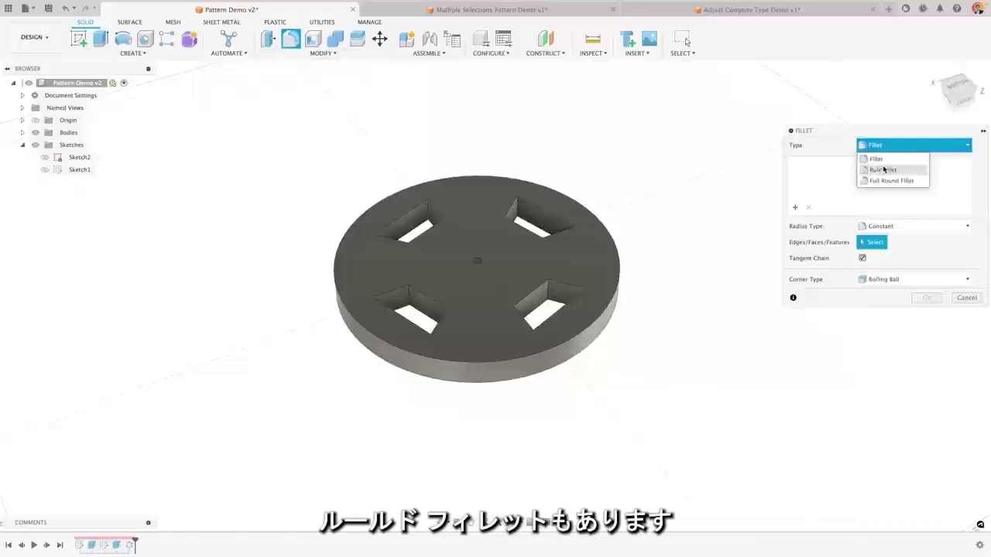
pyautogui.click(879, 172)
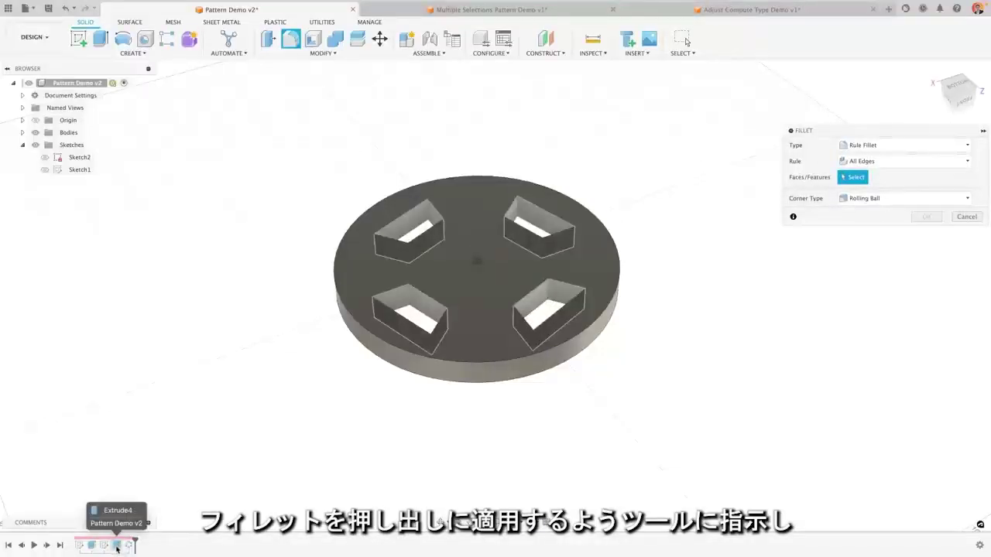
pyautogui.click(117, 547)
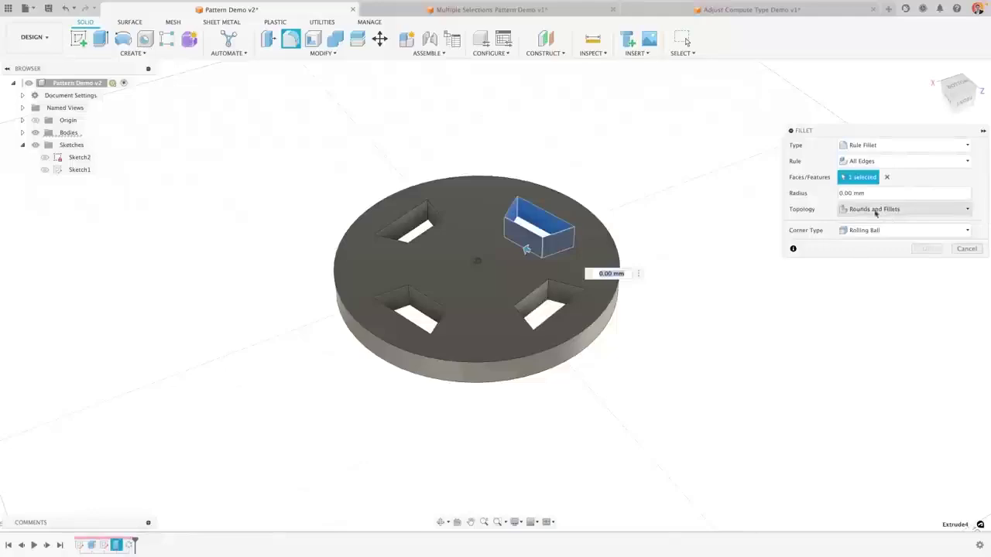
pyautogui.click(851, 195)
pyautogui.write('3')
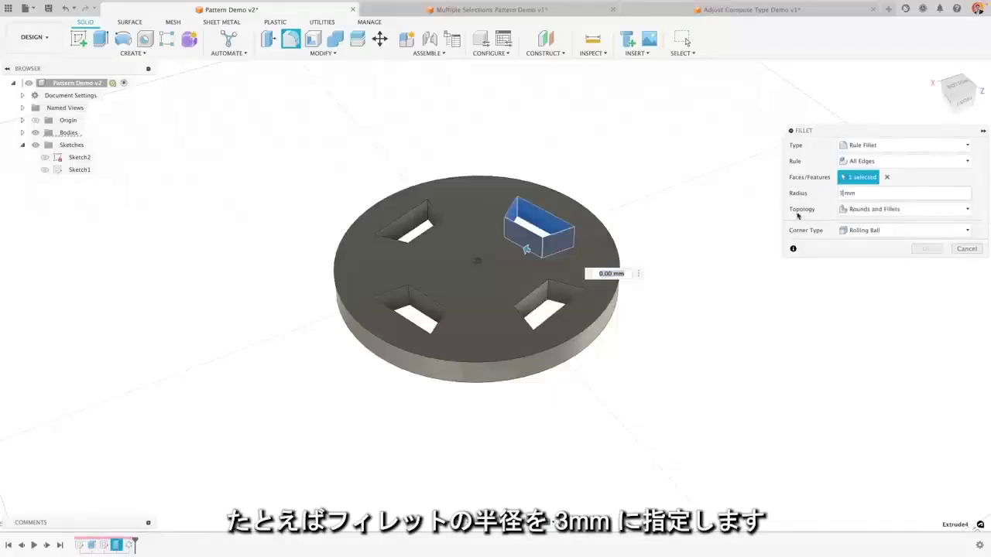
pyautogui.click(868, 209)
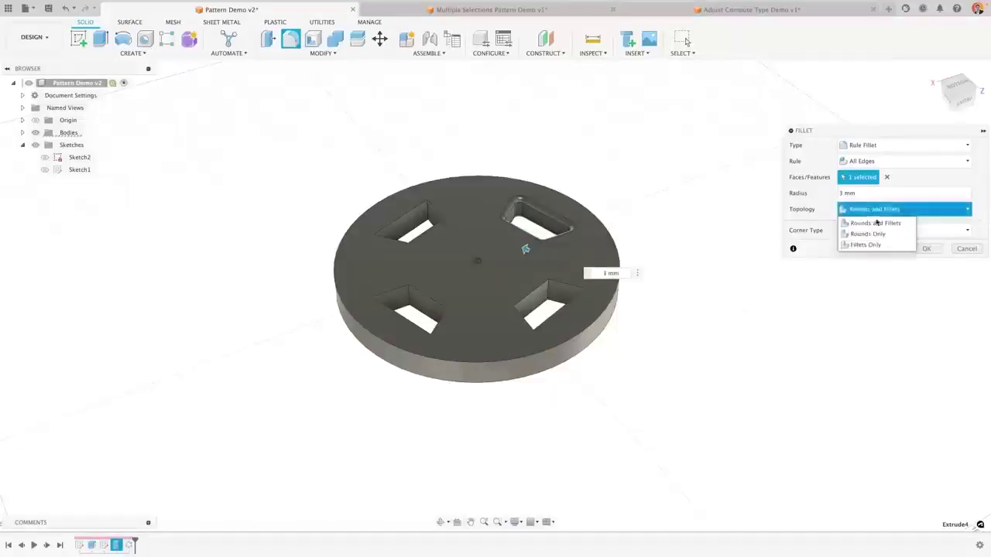
pyautogui.click(869, 246)
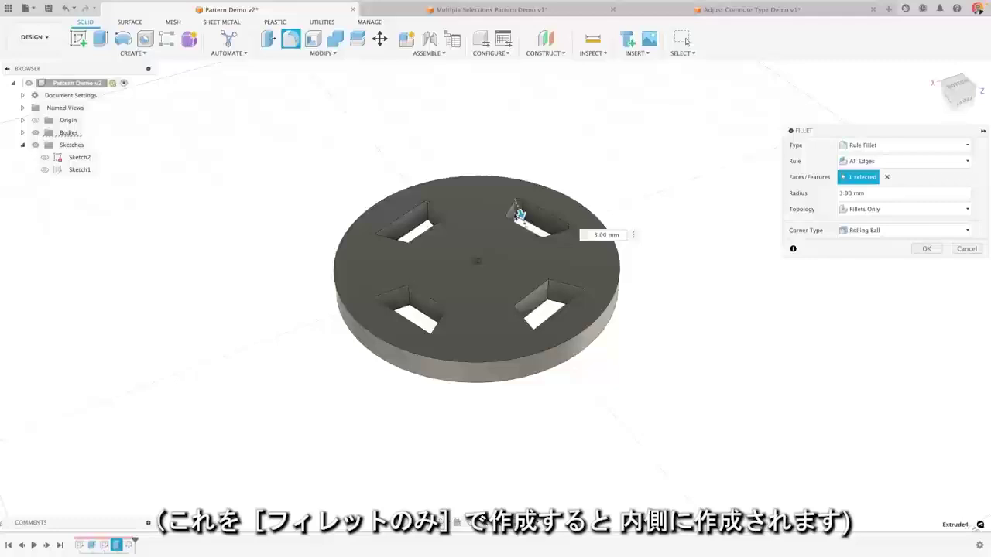
# Set the rule fillet radius to 5 mm, include the slot pattern, and apply it
pyautogui.scroll(3, 517, 214)
pyautogui.moveTo(523, 214); pyautogui.dragTo(523, 214)
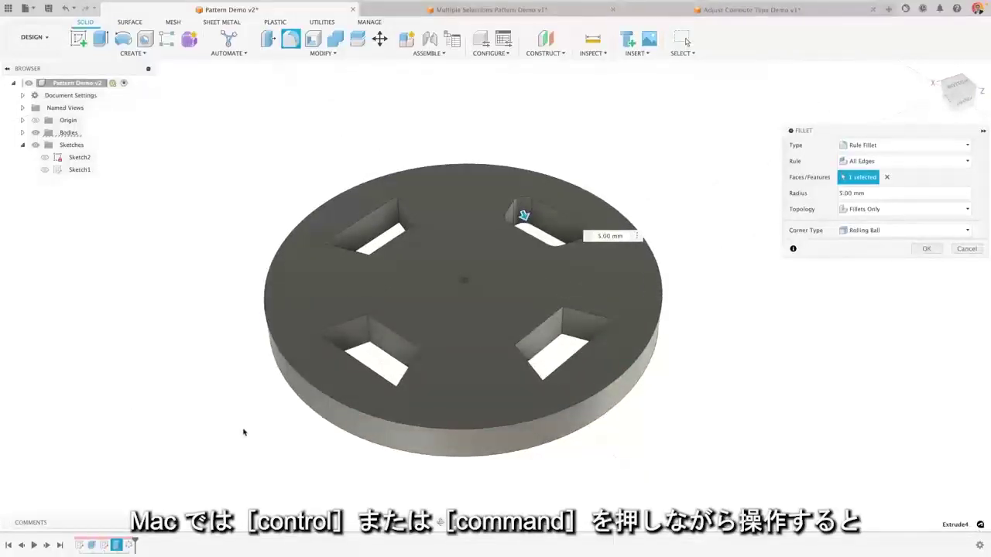
pyautogui.keyDown('ctrl'); pyautogui.click(127, 544); pyautogui.keyUp('ctrl')
pyautogui.click(130, 546)
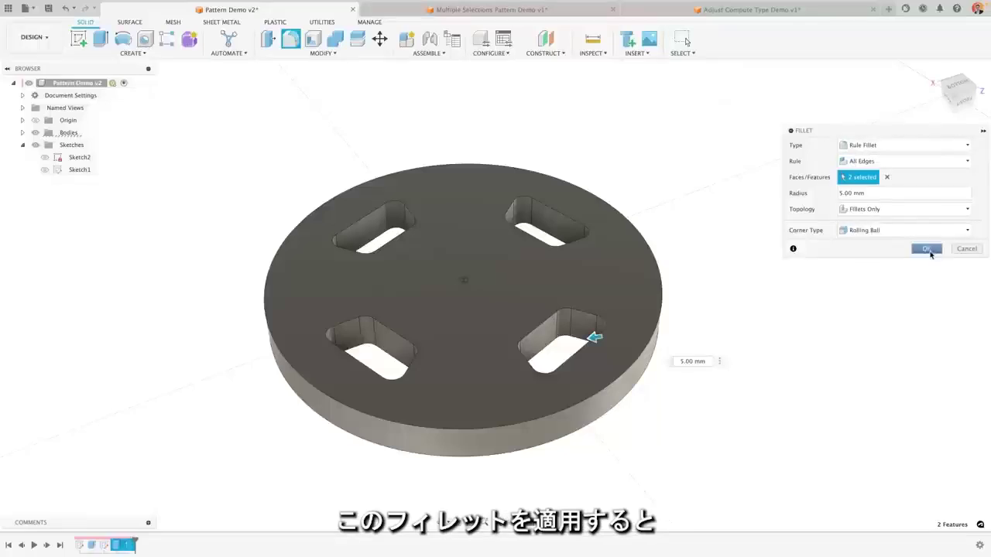
pyautogui.click(926, 249)
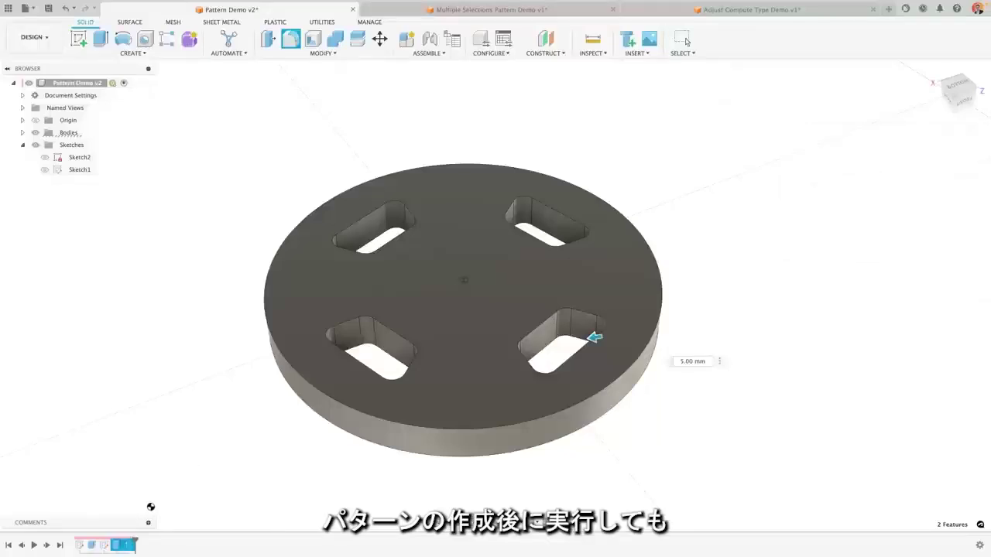